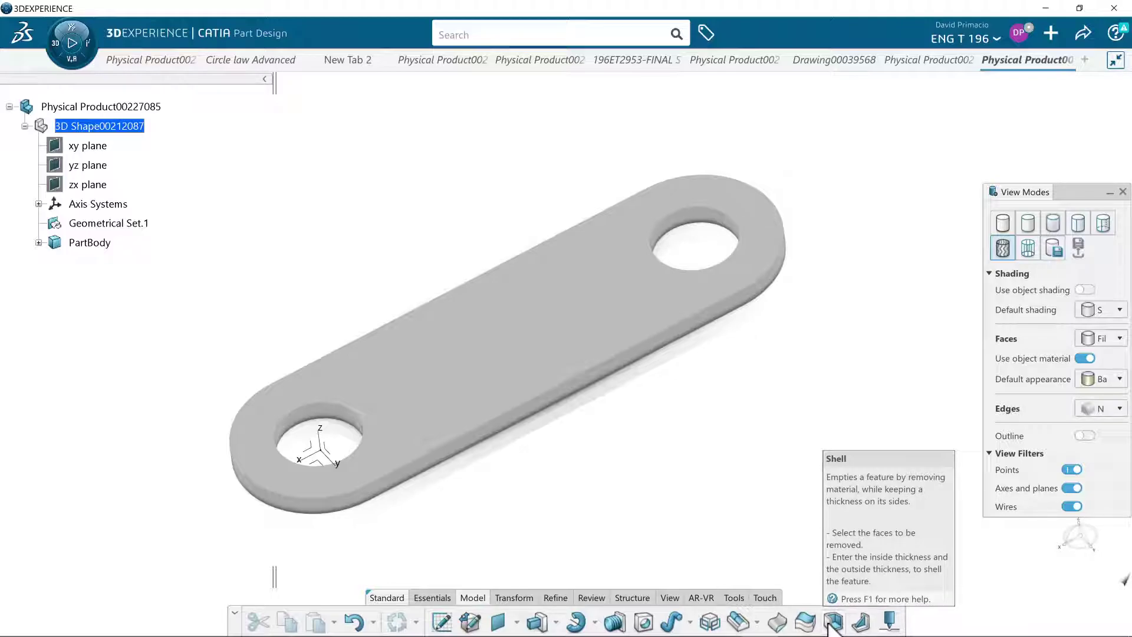
left_click(830, 621)
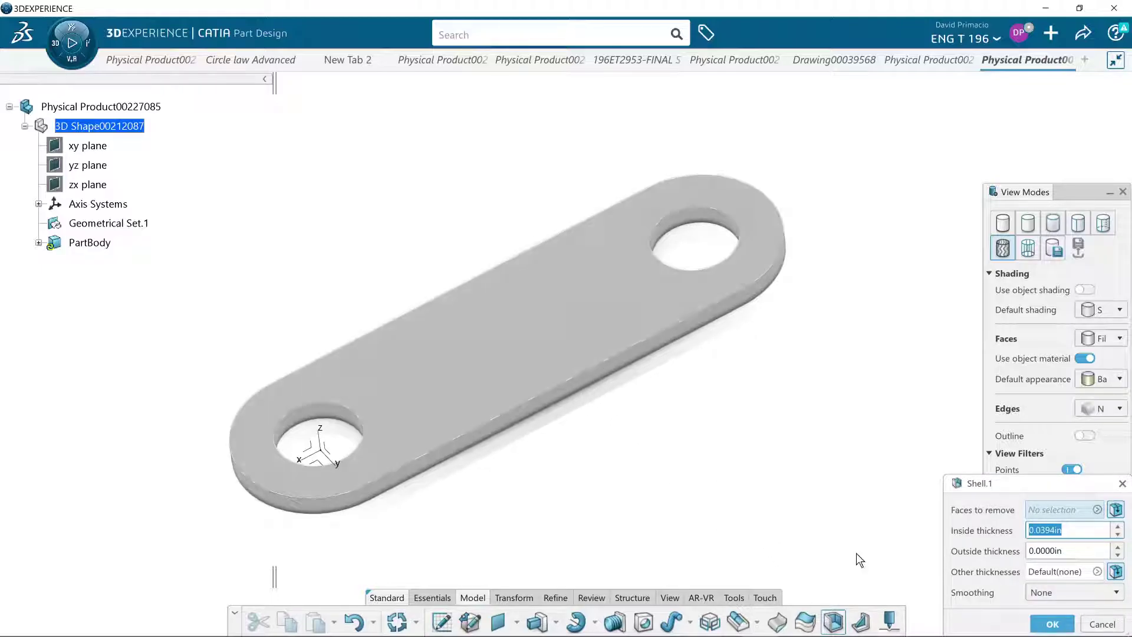
left_click(1100, 623)
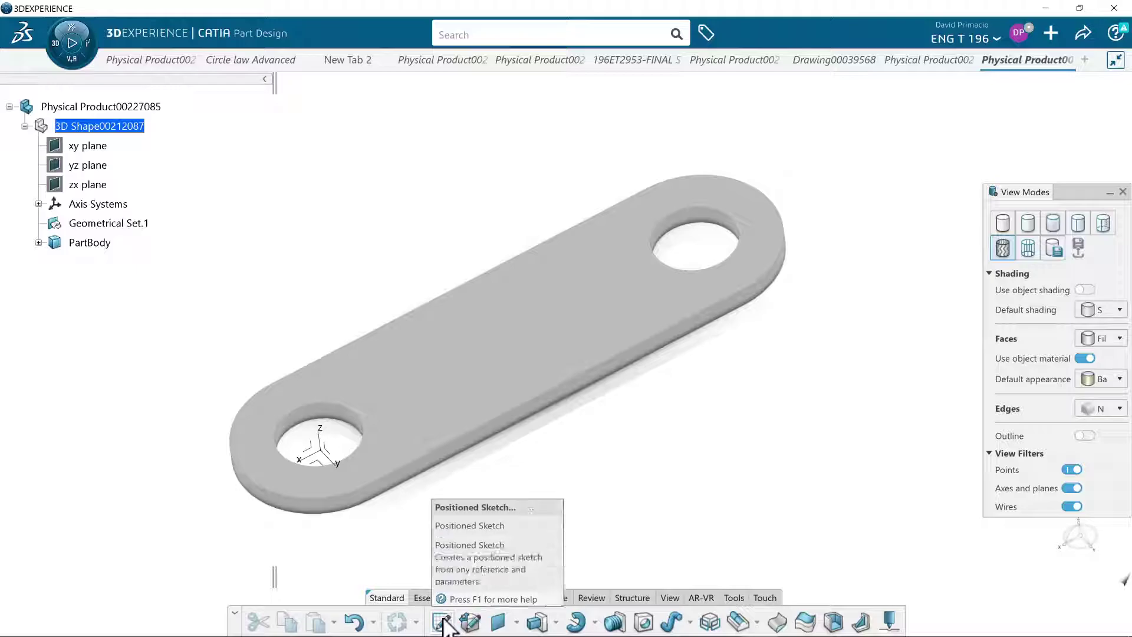
left_click(442, 623)
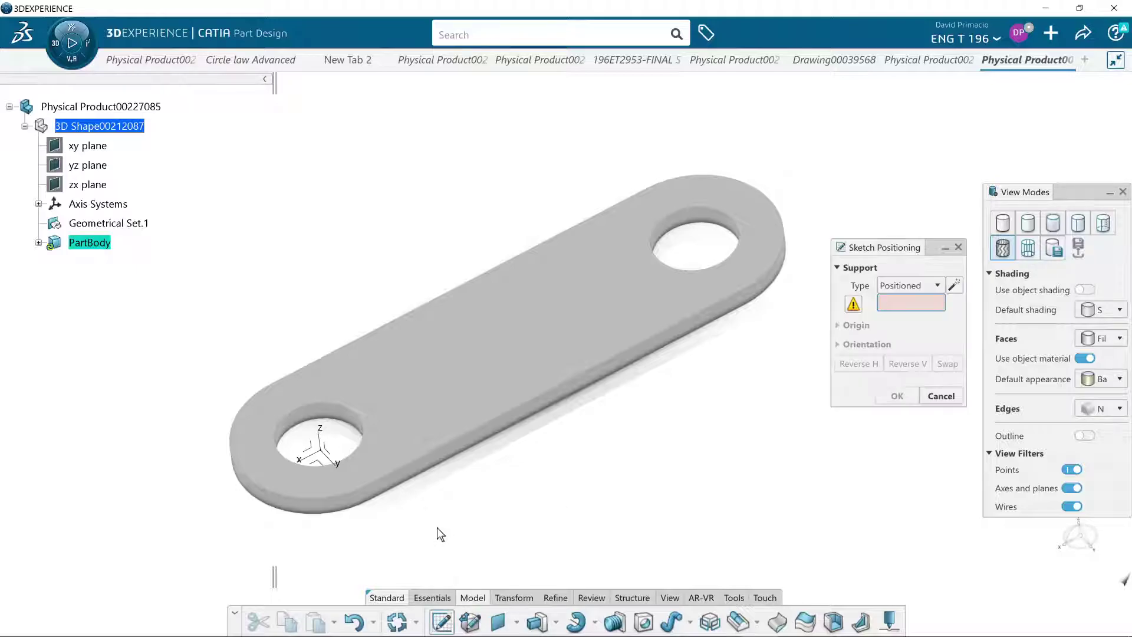
left_click(323, 460)
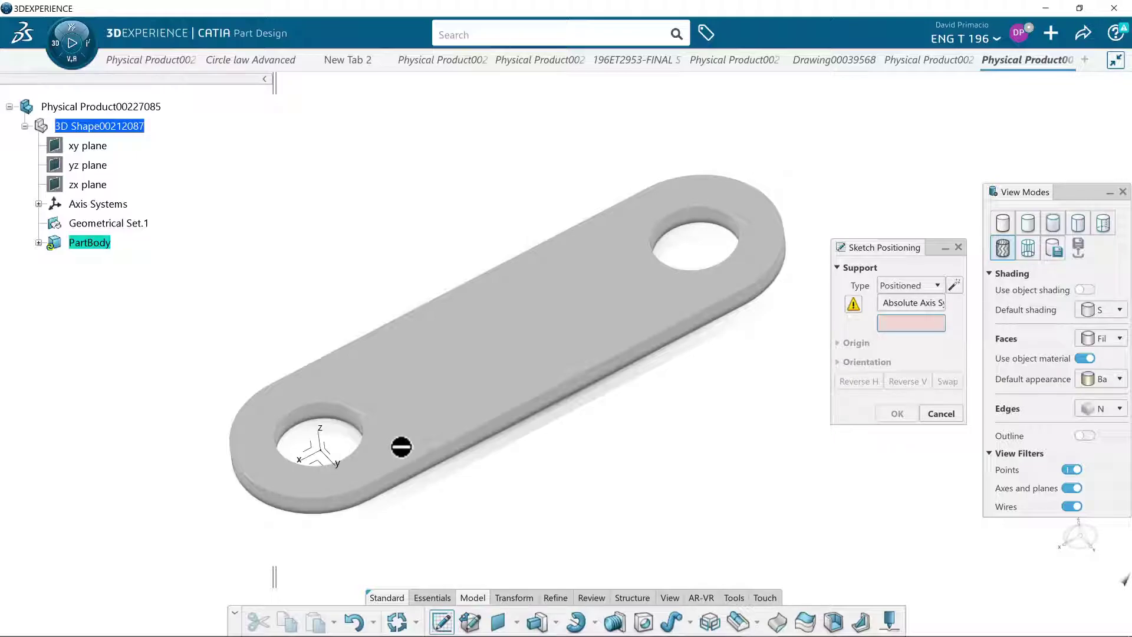
left_click(940, 413)
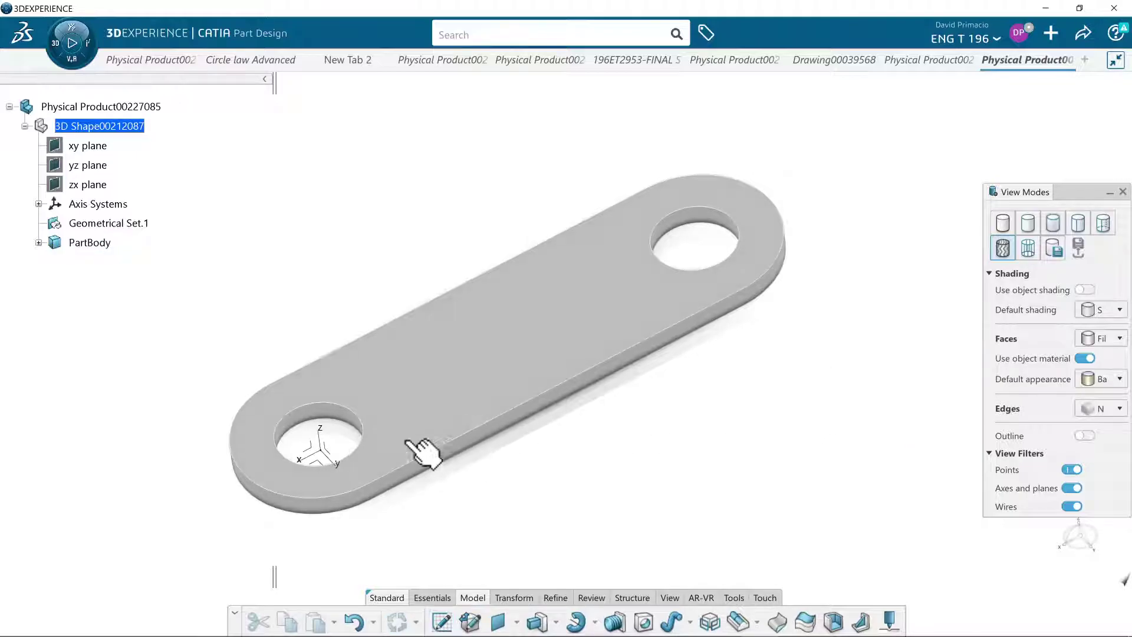
Sketch a horizontal elongated hole between the two holes on the axis system's xy plane, with centres 3 in apart and a 0.25 in radius.
left_click(322, 460)
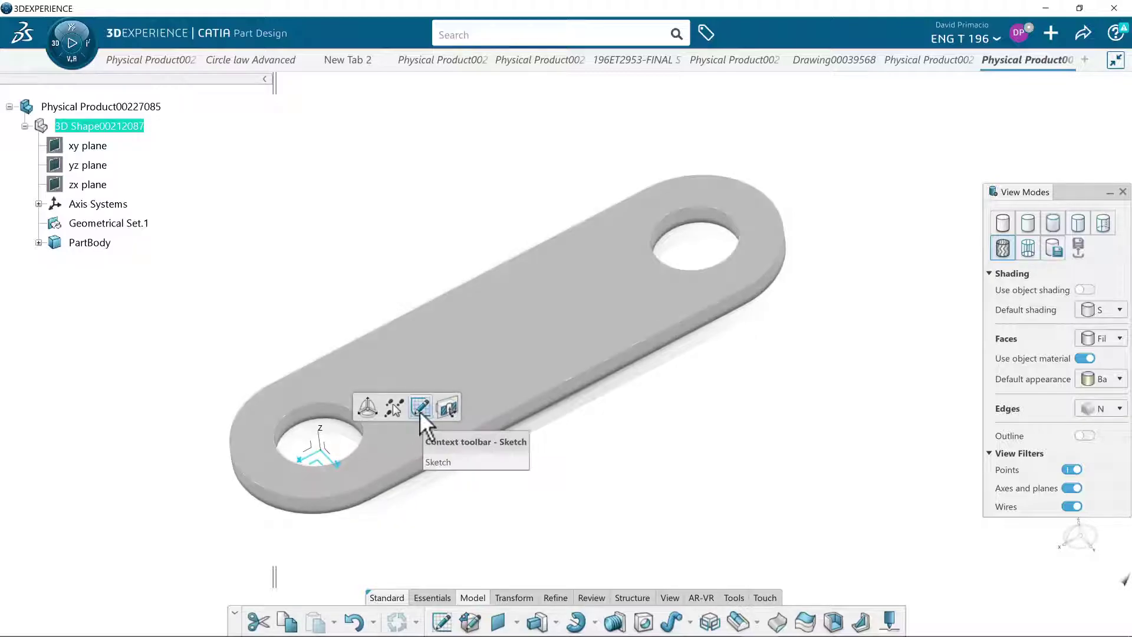
left_click(419, 412)
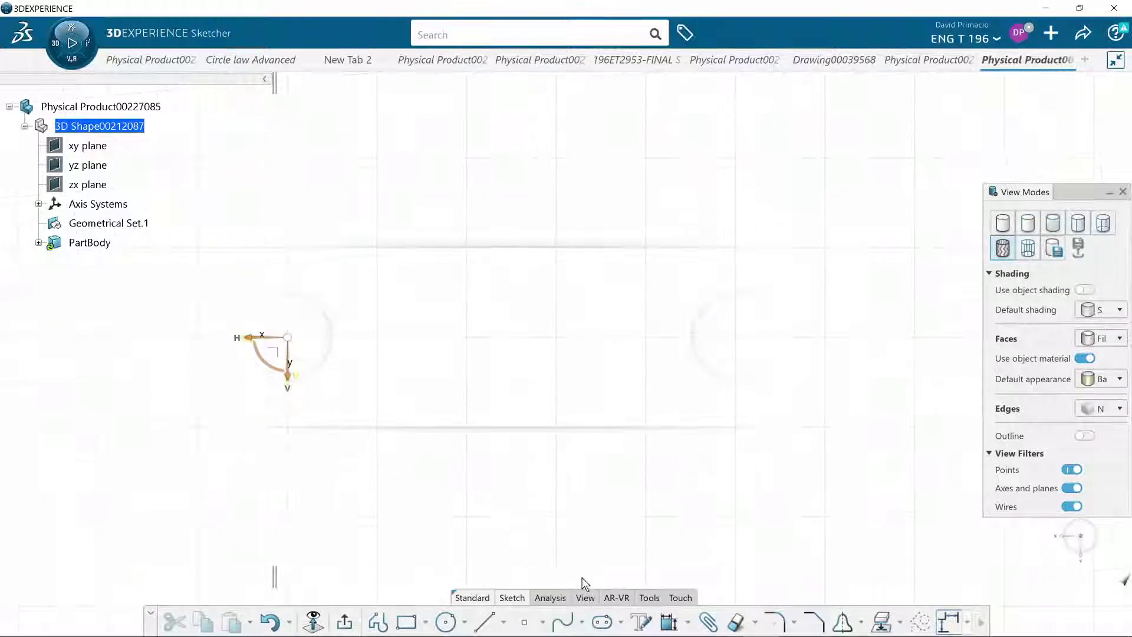
left_click(620, 624)
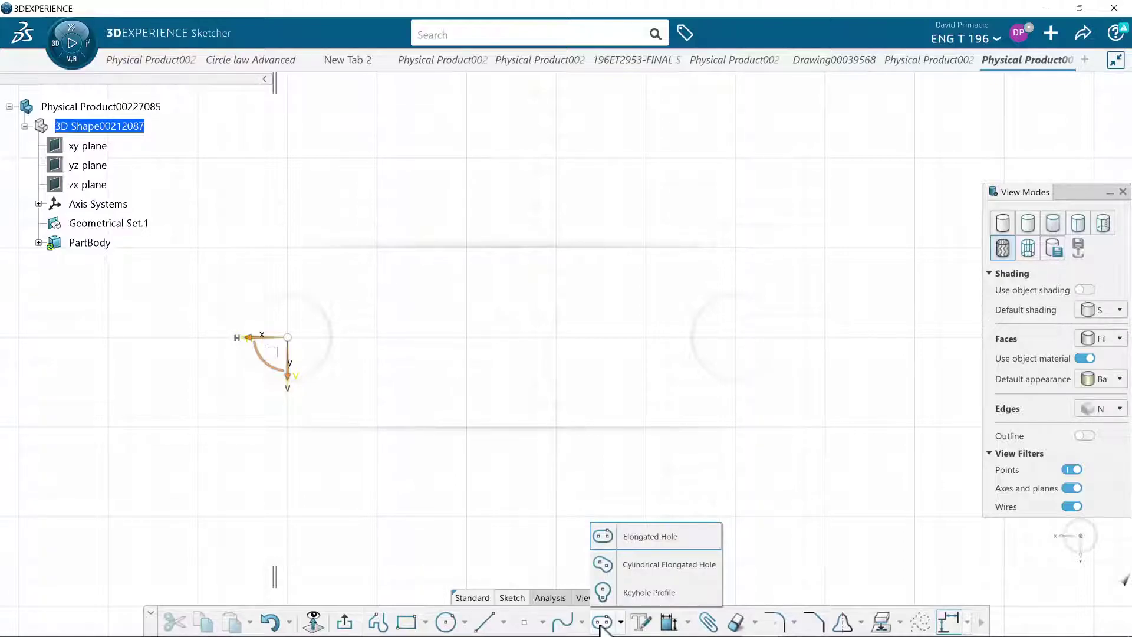
left_click(599, 626)
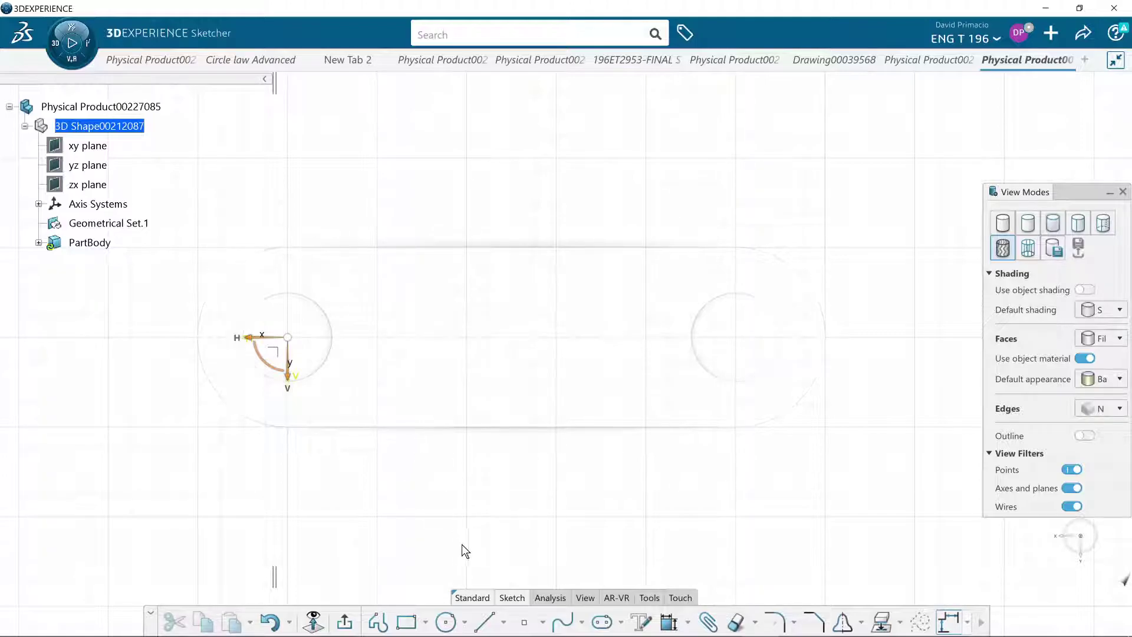
left_click(601, 622)
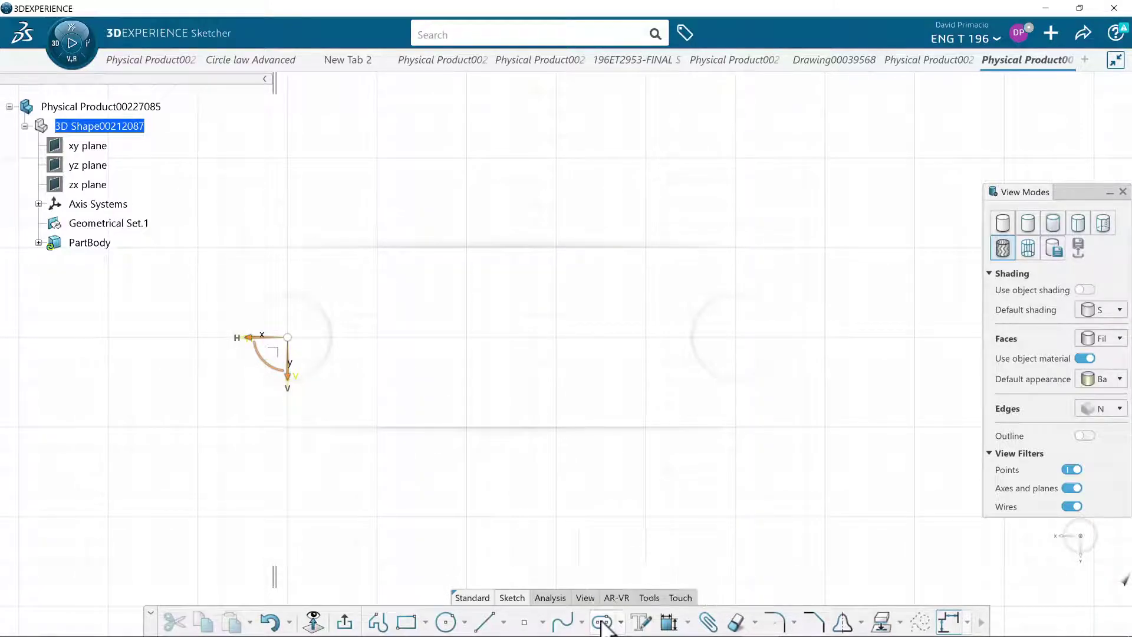
left_click(377, 337)
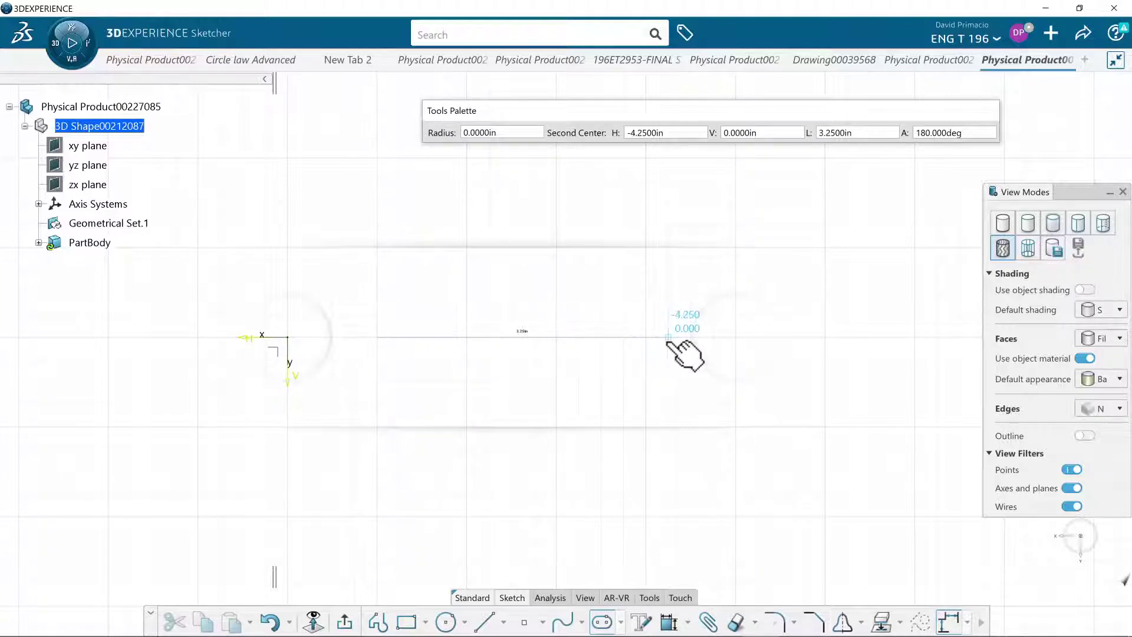
left_click(645, 337)
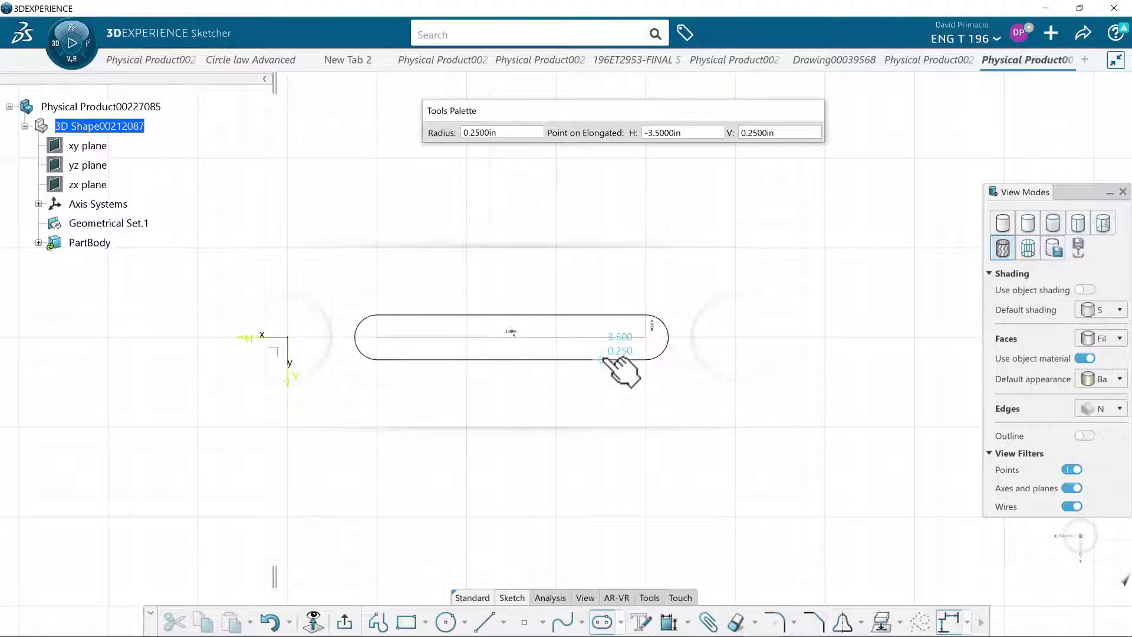
left_click(604, 359)
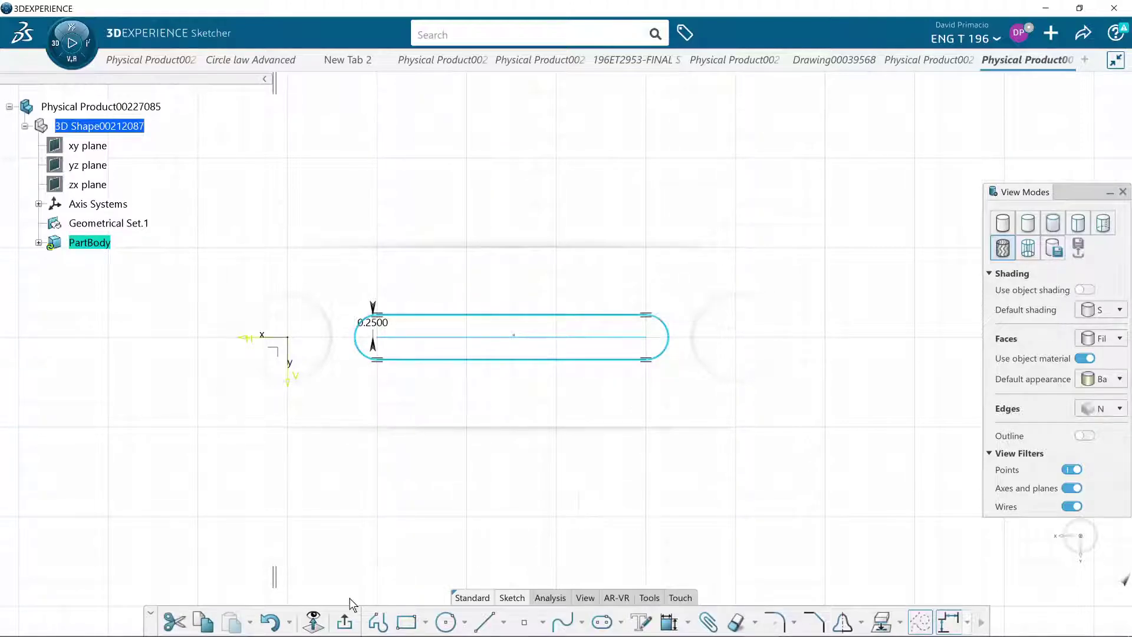
left_click(345, 622)
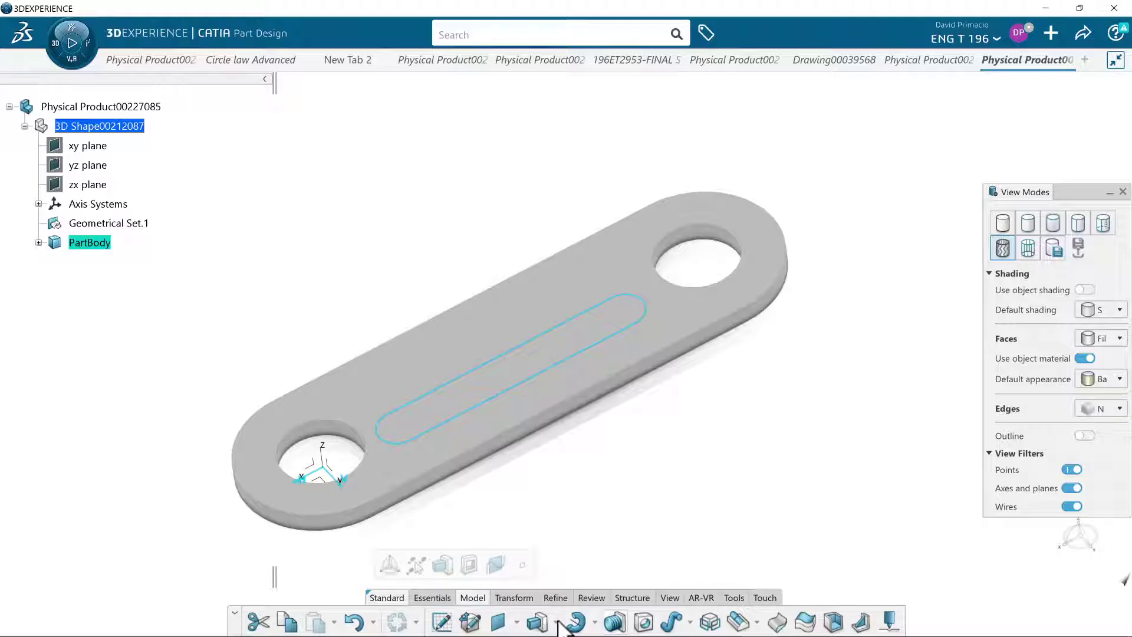
Cut the elongated hole sketch as a Pocket up to last with an offset of -0.1 in.
left_click(557, 623)
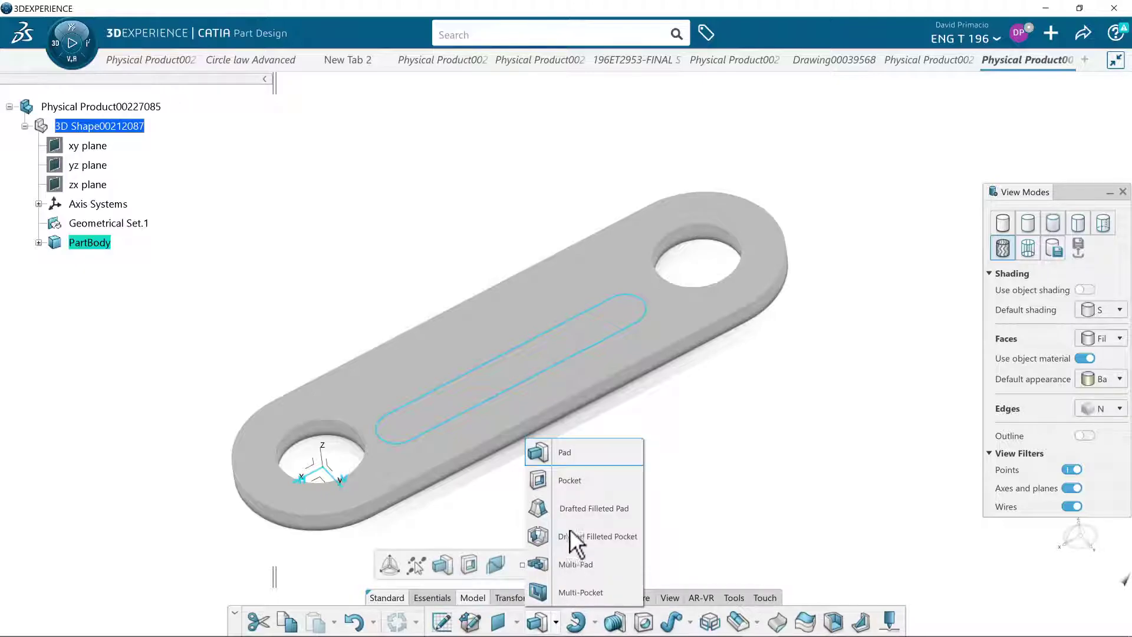
left_click(537, 482)
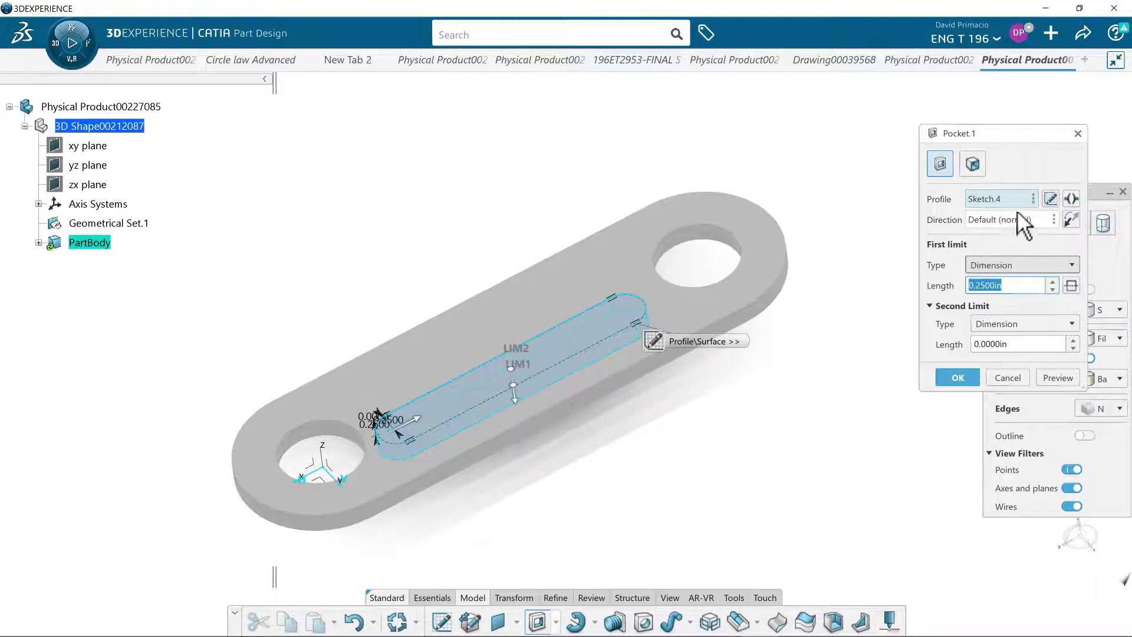
left_click(1045, 263)
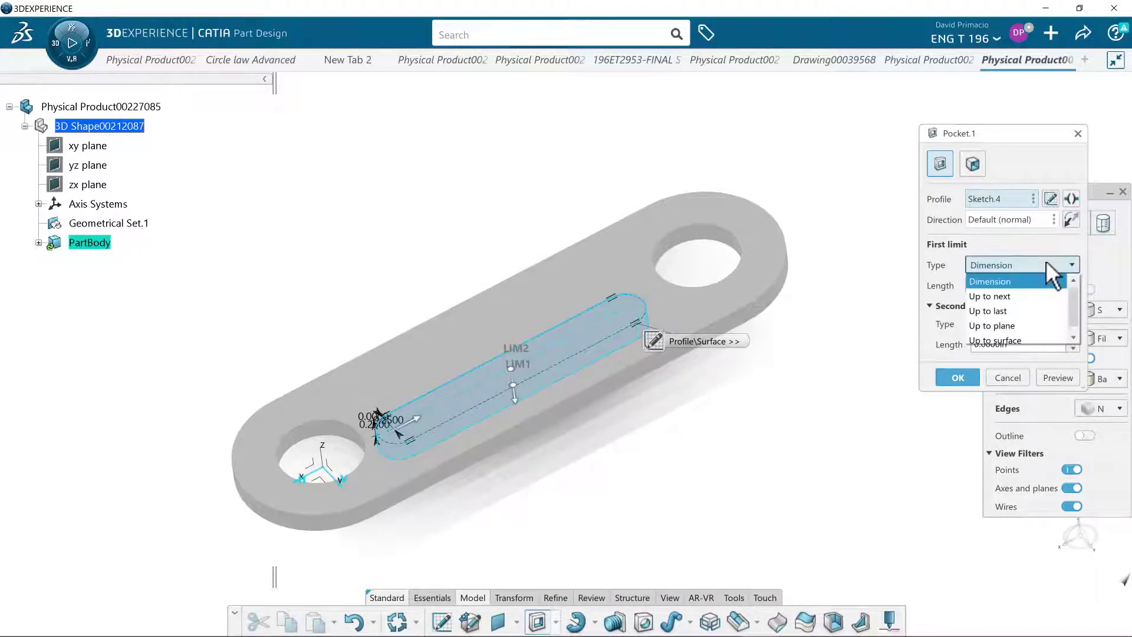
left_click(1017, 309)
left_click_drag(1010, 288, 950, 280)
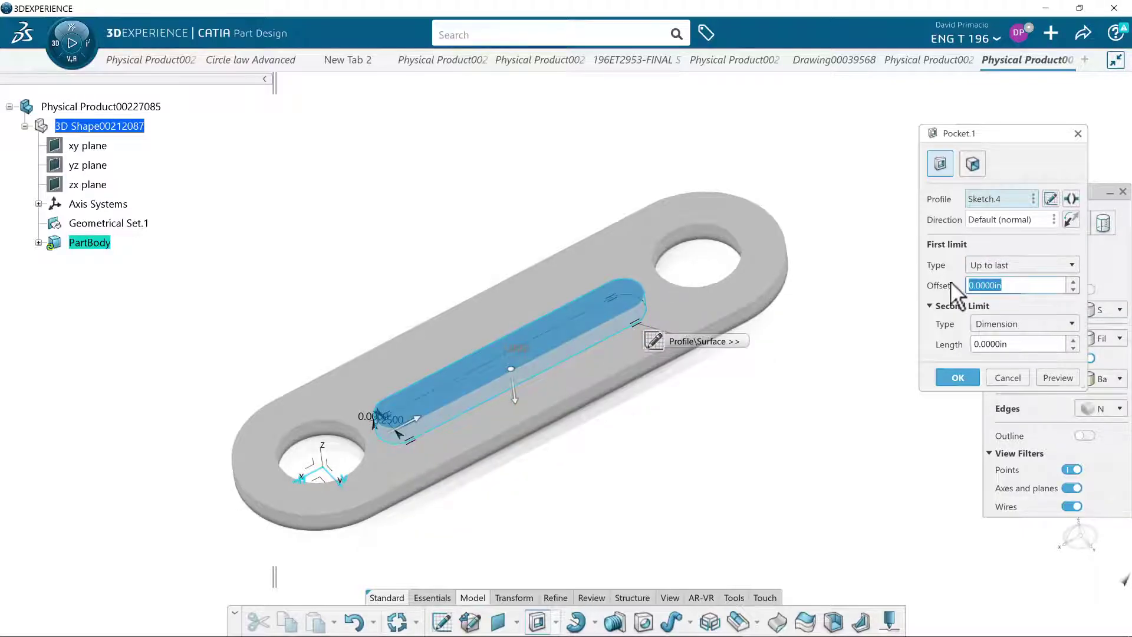
type("-.1")
key("Return")
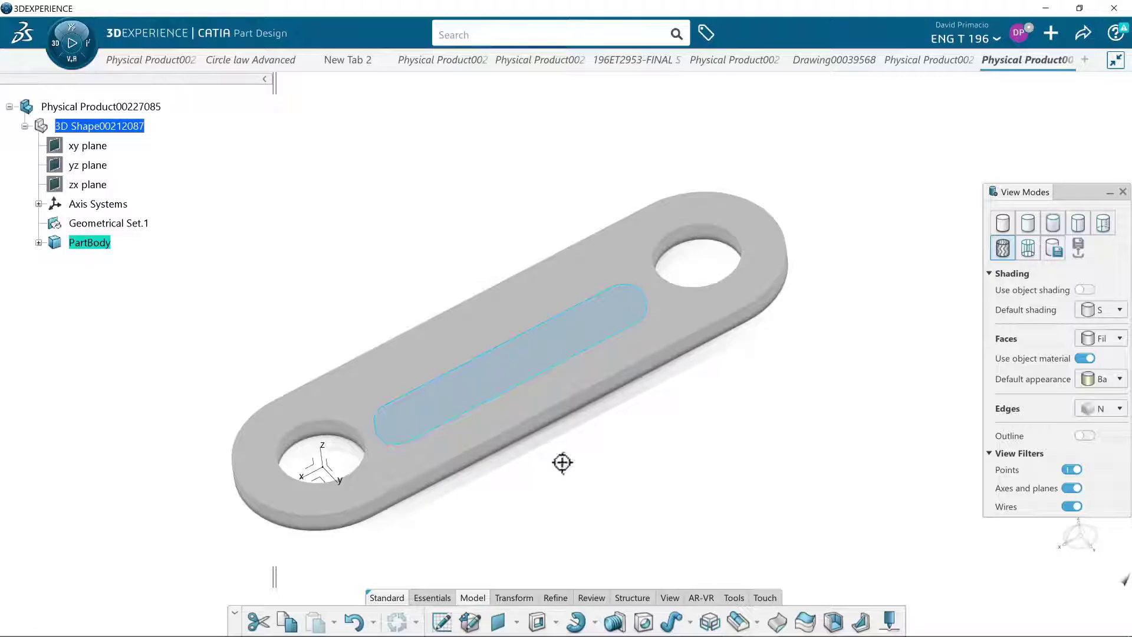
Try to shell the part to 0.125 in inside thickness, removing the flat face around the slot, and accept deactivating it with extracted offset surfaces.
middle_click_drag(557, 406, 522, 138)
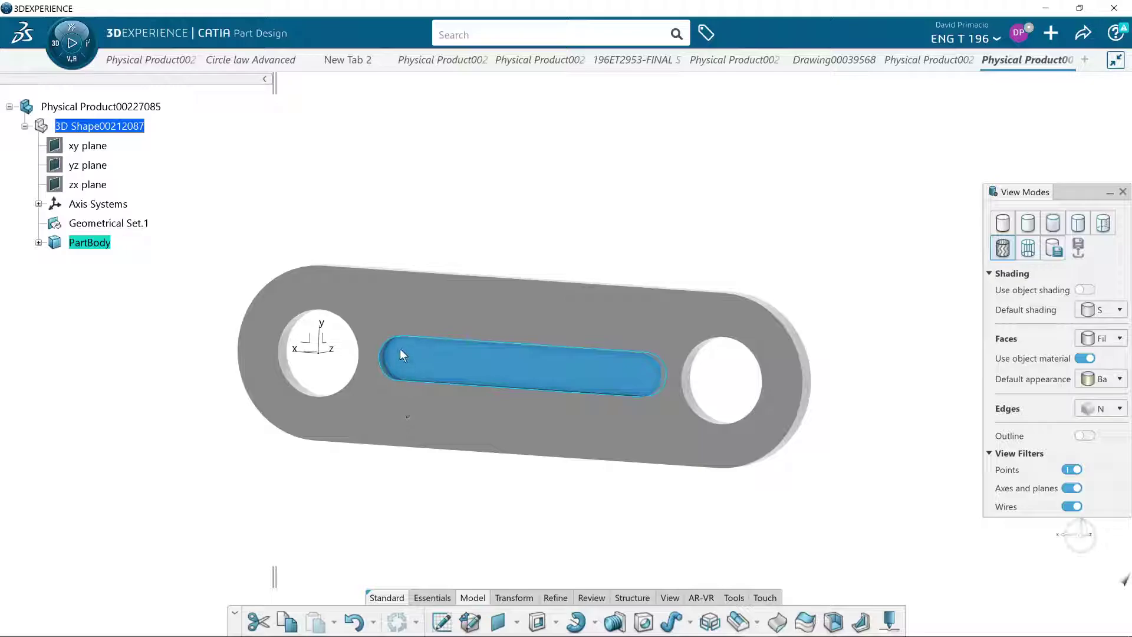
middle_click_drag(397, 323, 430, 454)
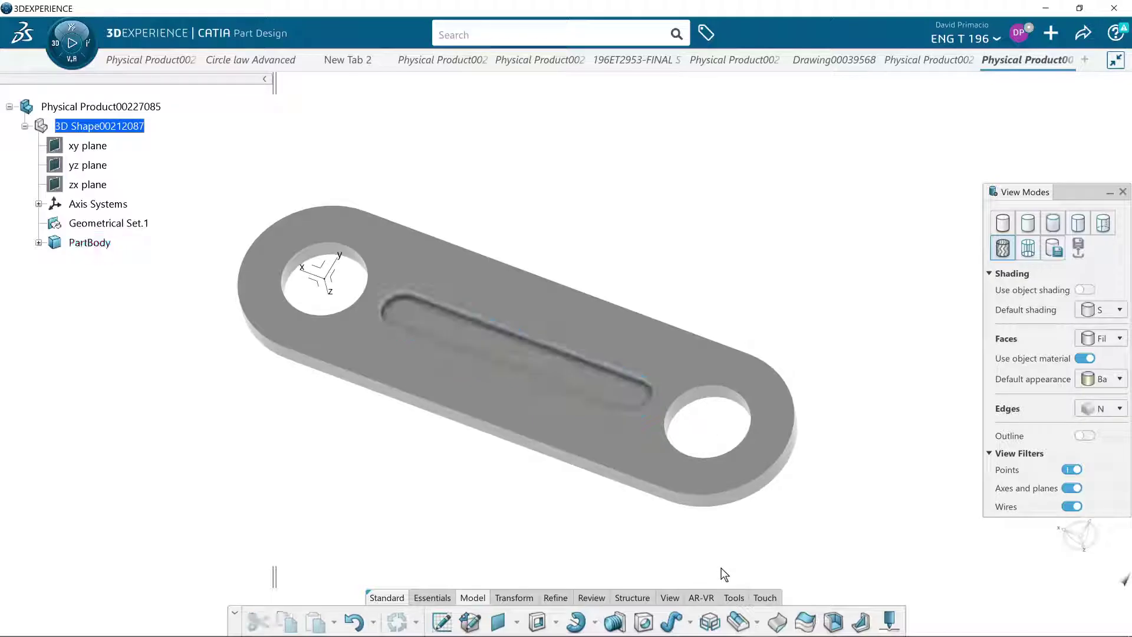
left_click(833, 621)
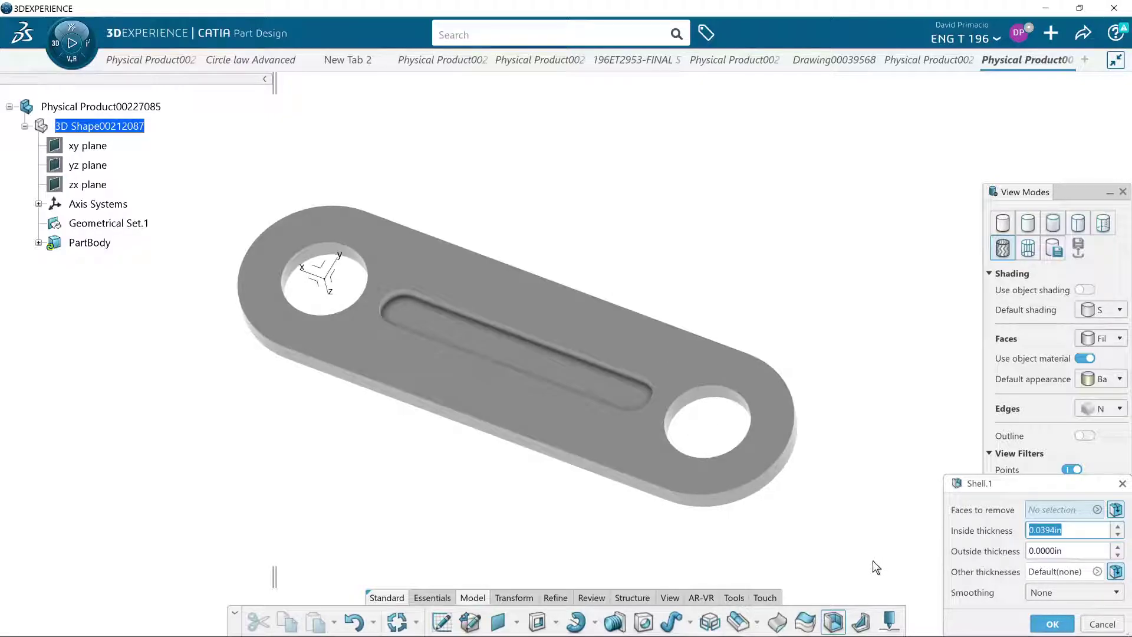
key("BackSpace")
type(".125")
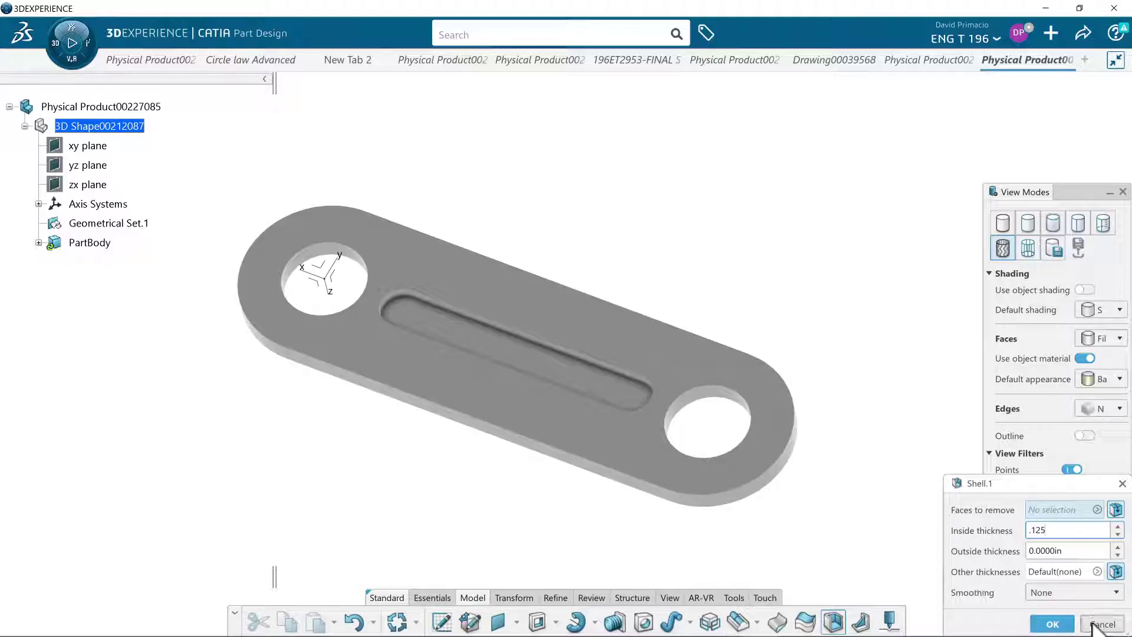
left_click(605, 435)
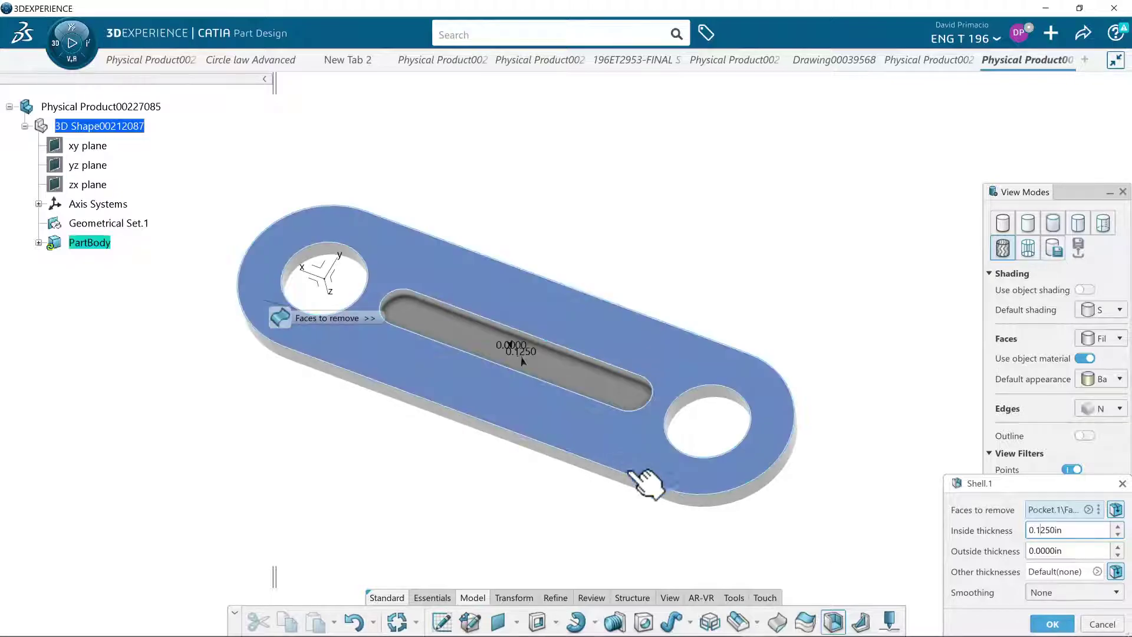
left_click(1068, 626)
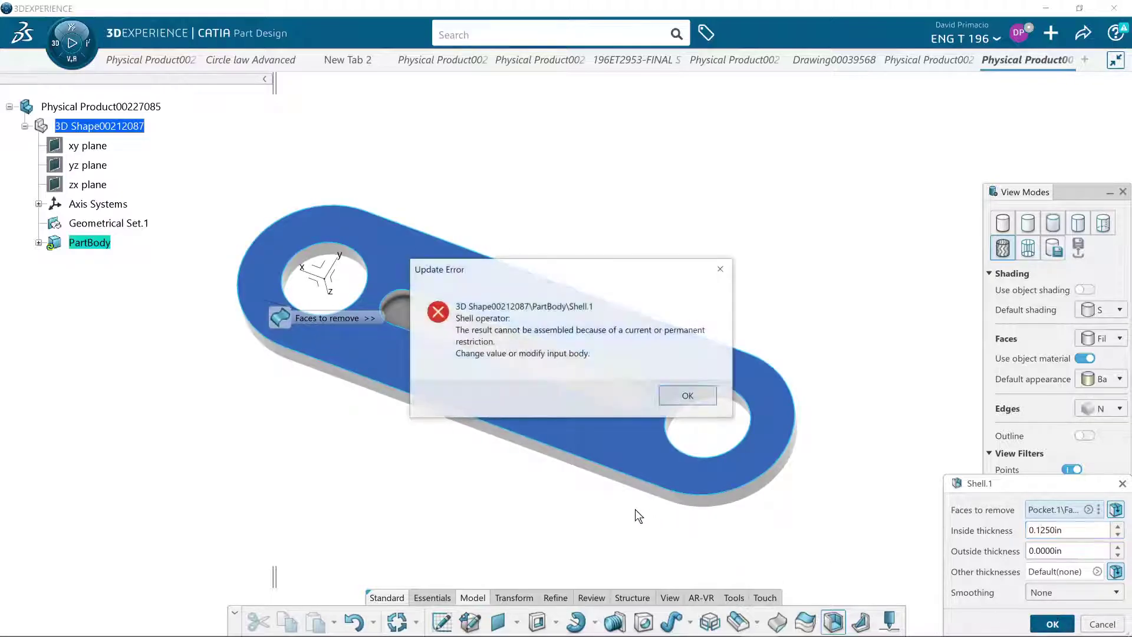
left_click(679, 391)
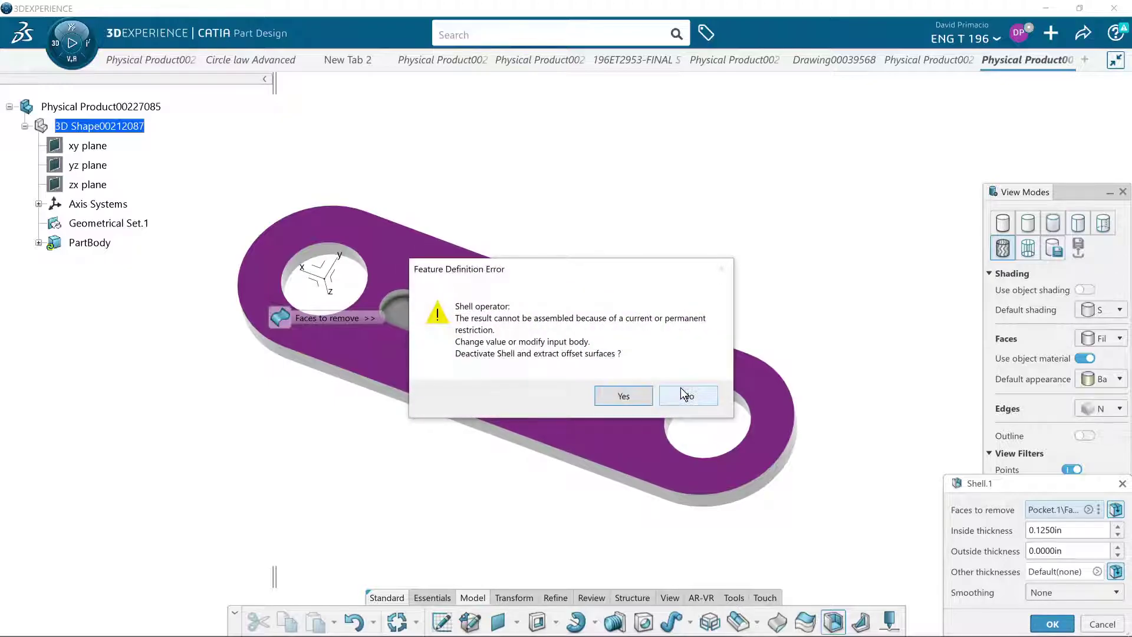
left_click(613, 397)
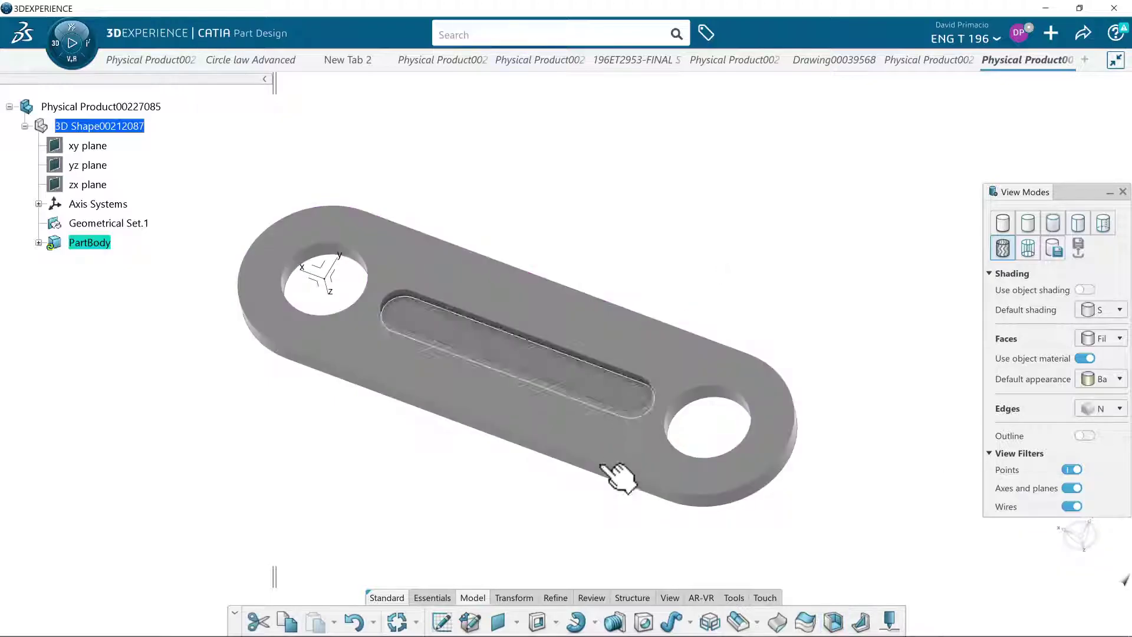
Set the base plate pad's first limit length to 0.5 in.
middle_click_drag(523, 529, 498, 514)
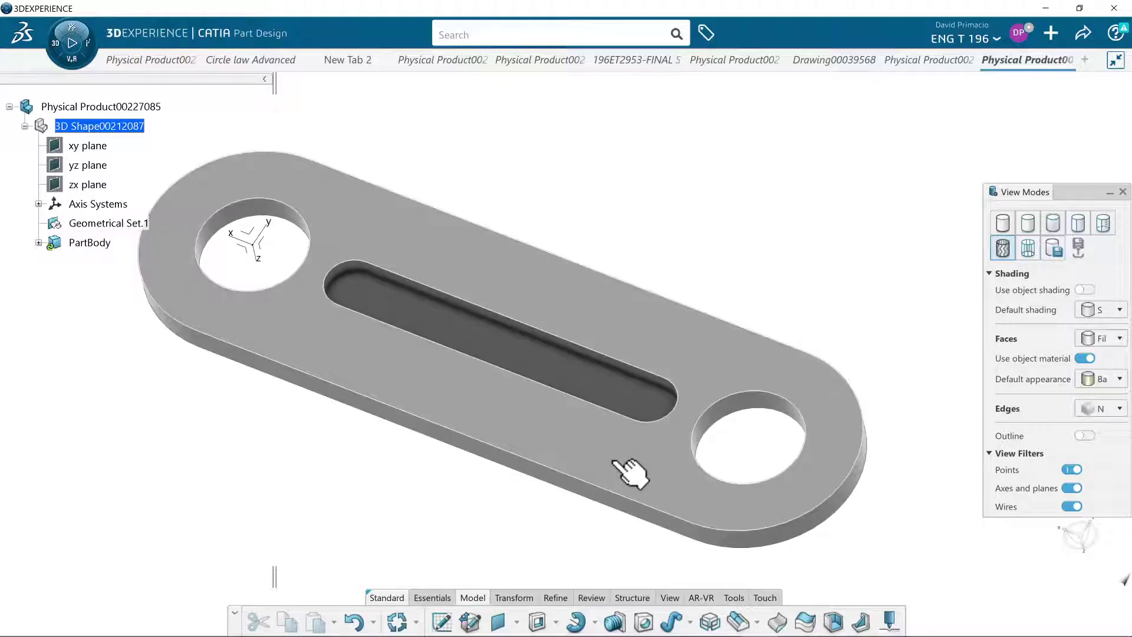
double_click(627, 468)
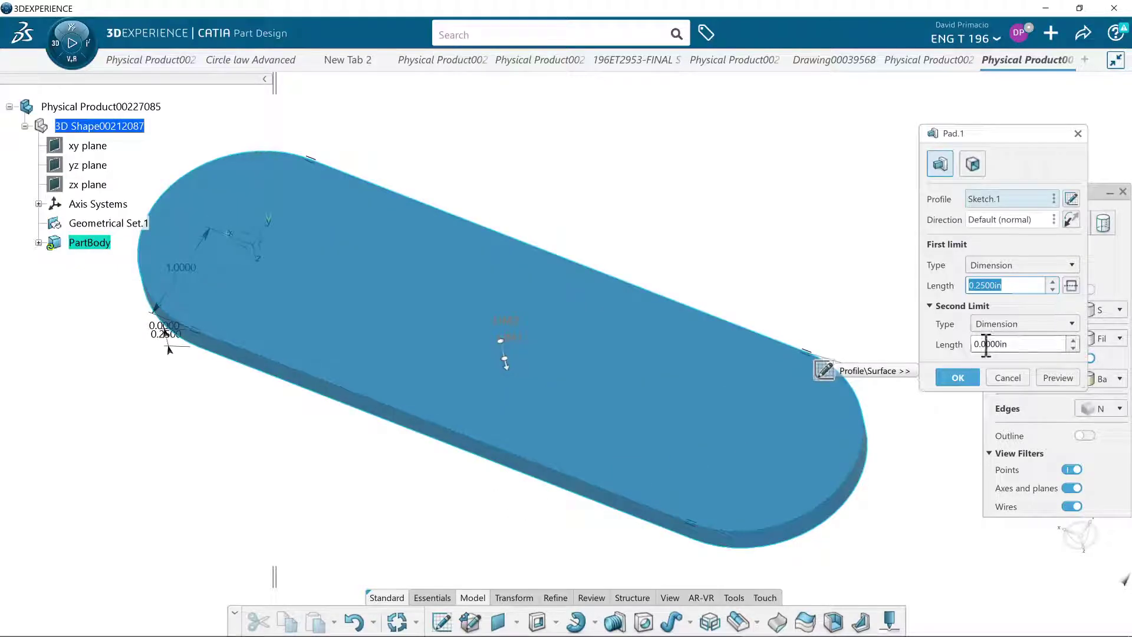
left_click(983, 346)
key("Return")
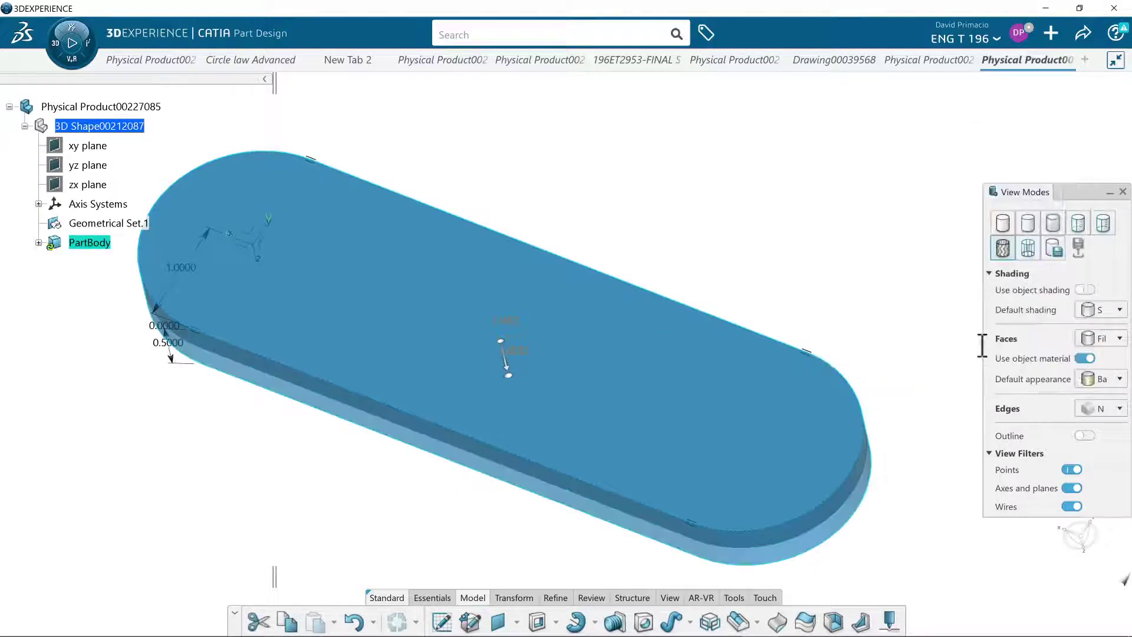
left_click(410, 553)
middle_click_drag(422, 531, 627, 371)
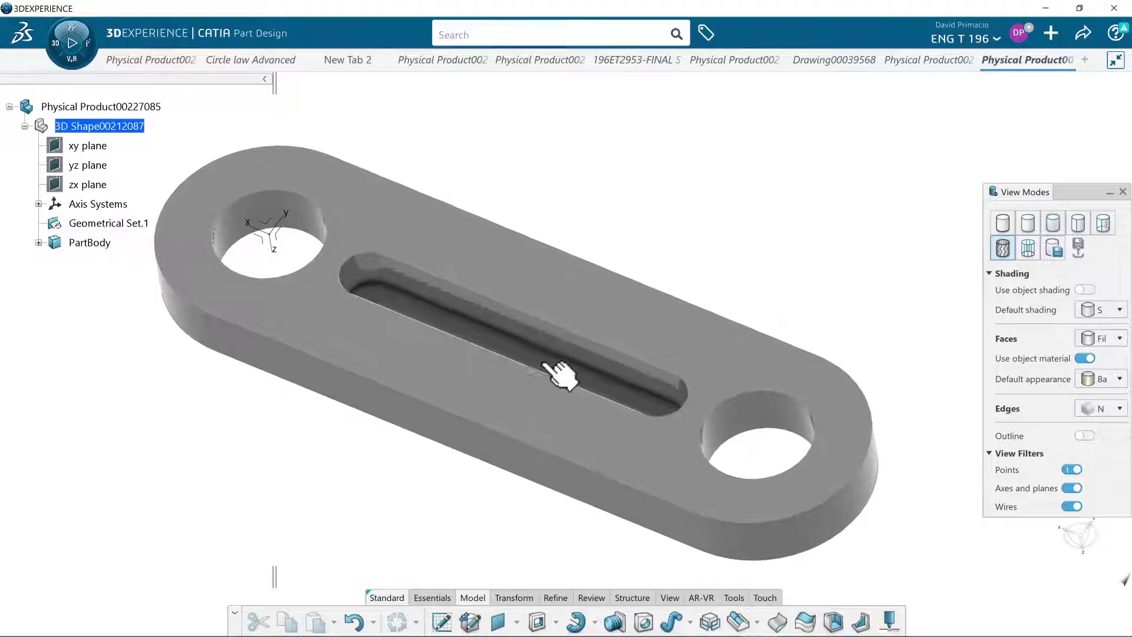
left_click(563, 371)
key("ctrl+e")
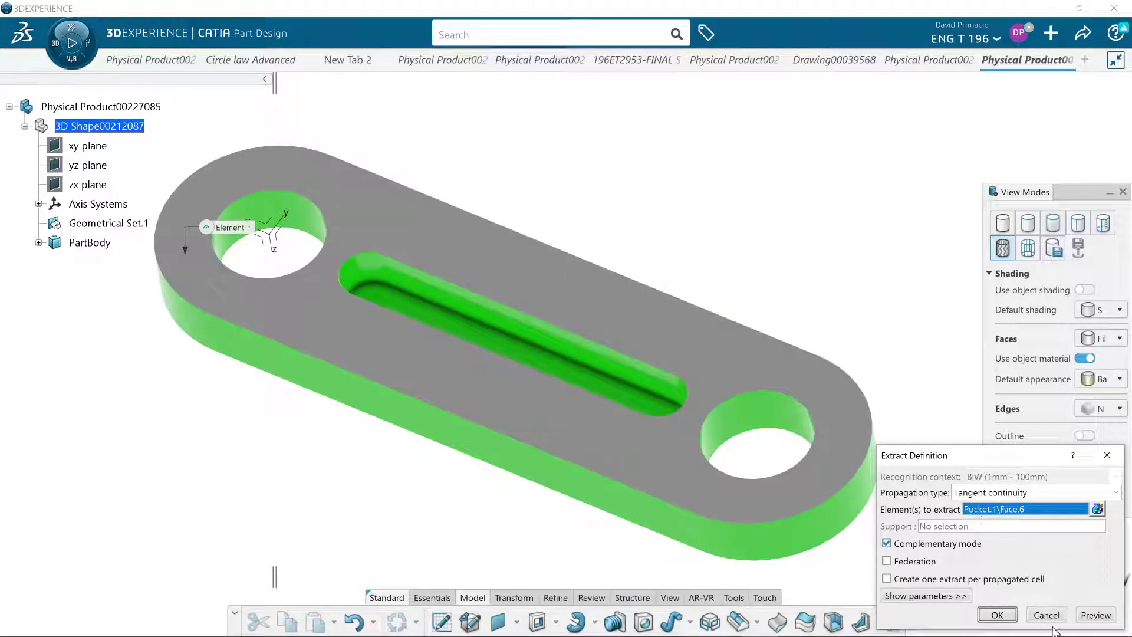
left_click(1047, 615)
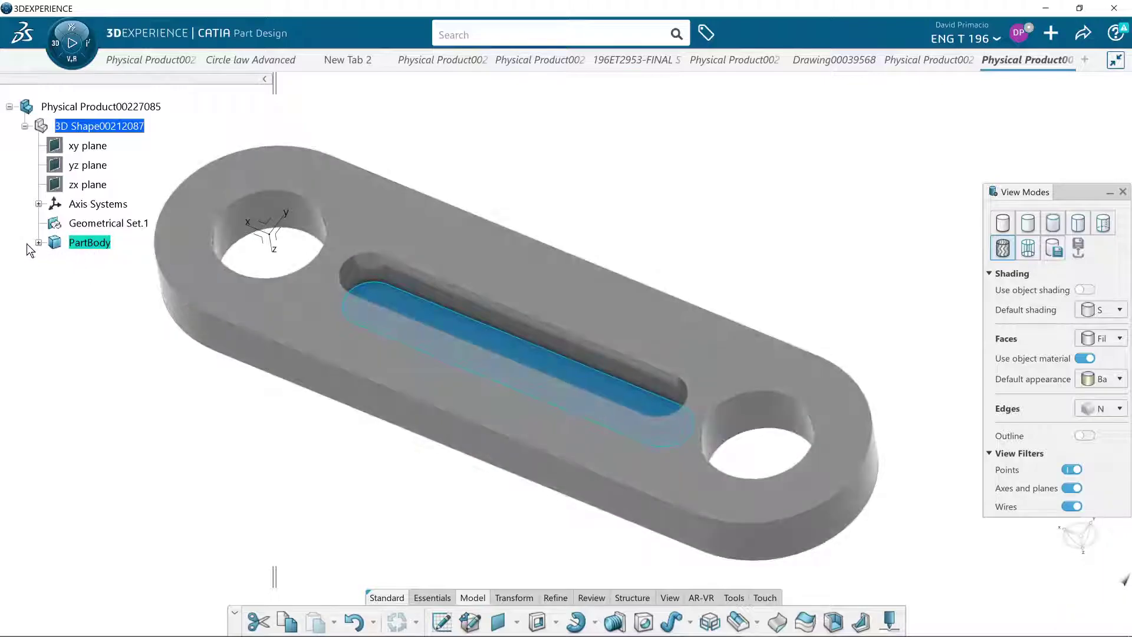
Set the slot pocket's up-to-last offset to -0.25 in.
left_click(38, 242)
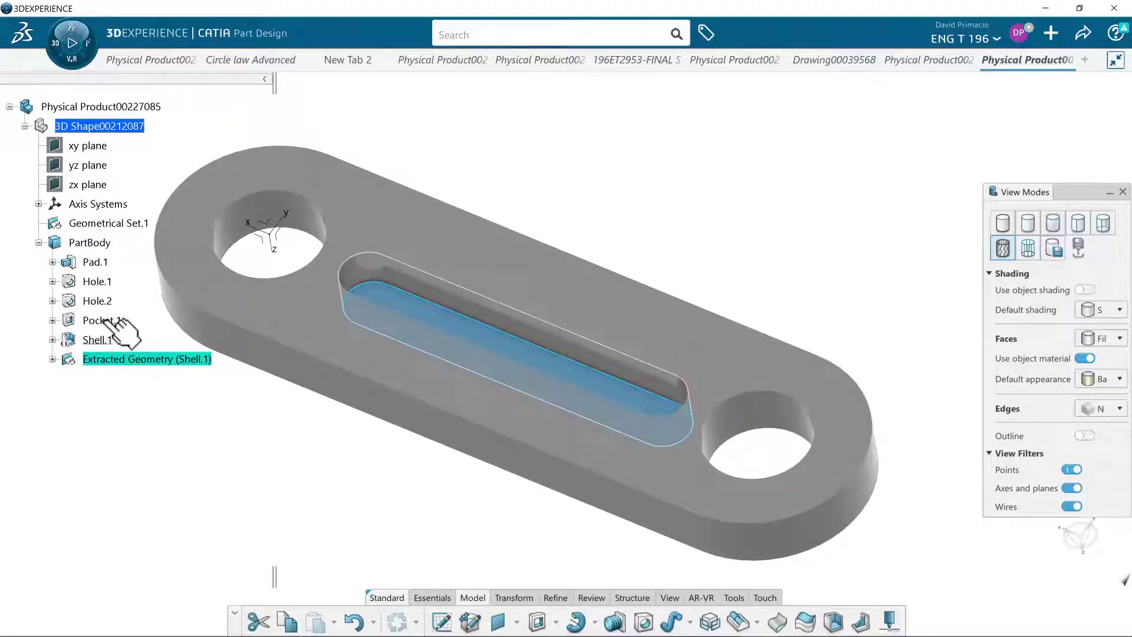
double_click(103, 320)
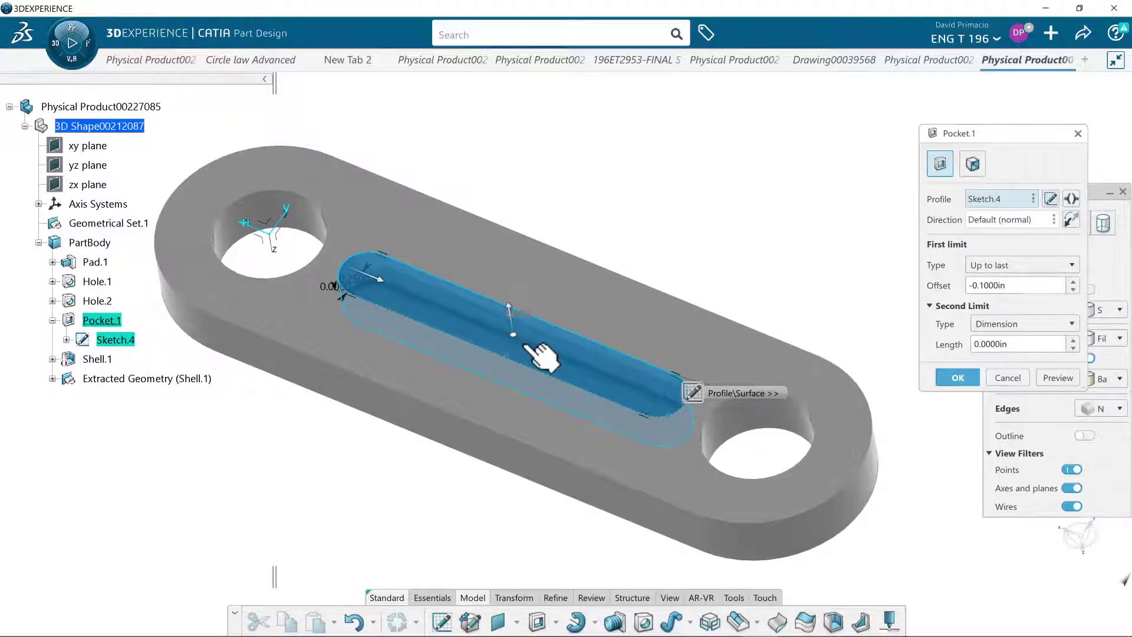
left_click_drag(1017, 285, 979, 285)
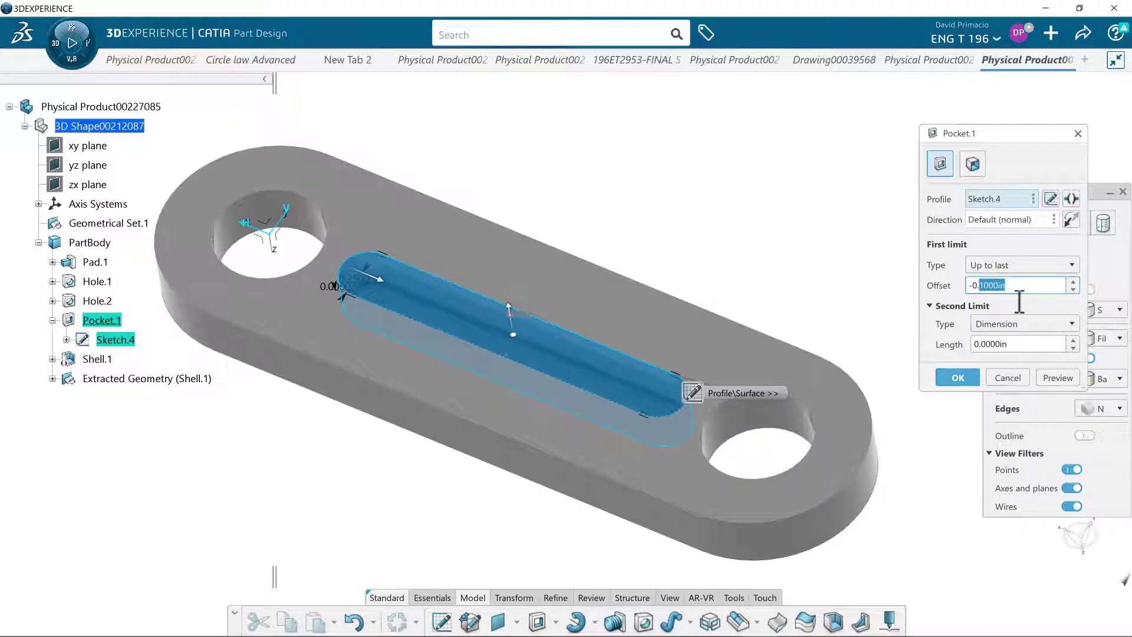
type("25")
left_click(1044, 372)
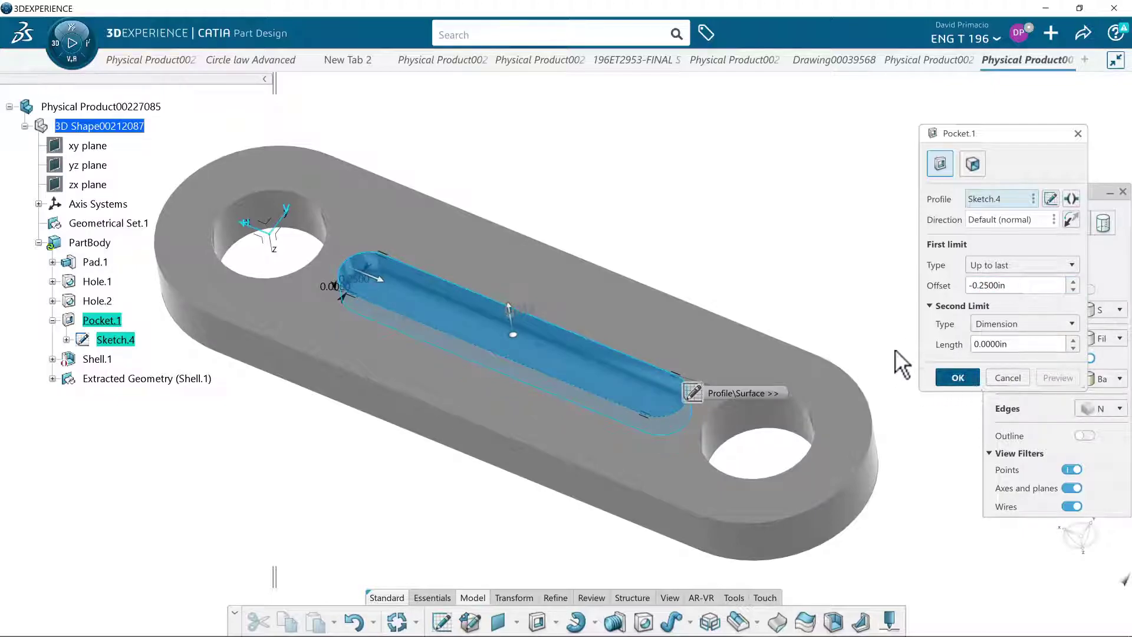
key("Return")
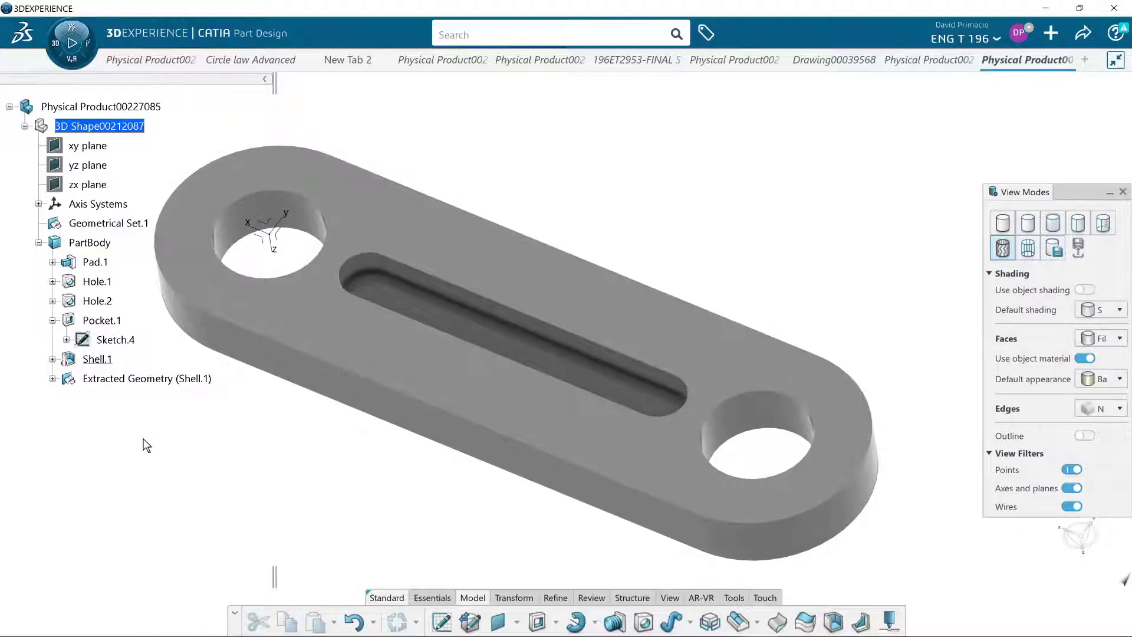
Delete the deactivated shell feature and its extracted geometry from the link plate's body.
left_click(97, 359)
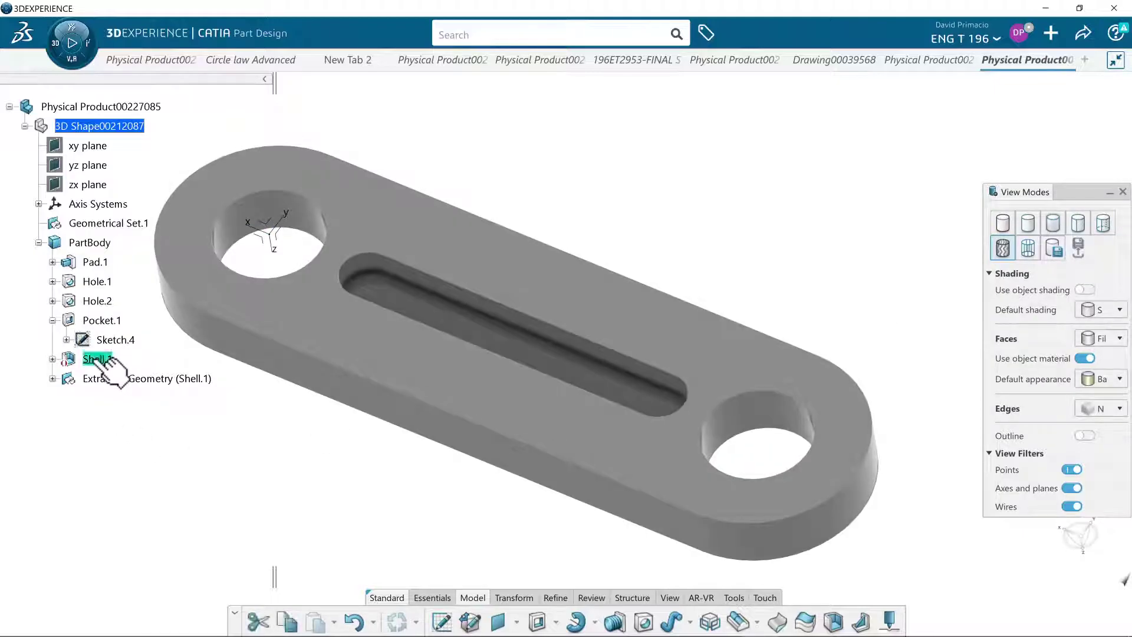
key("Delete")
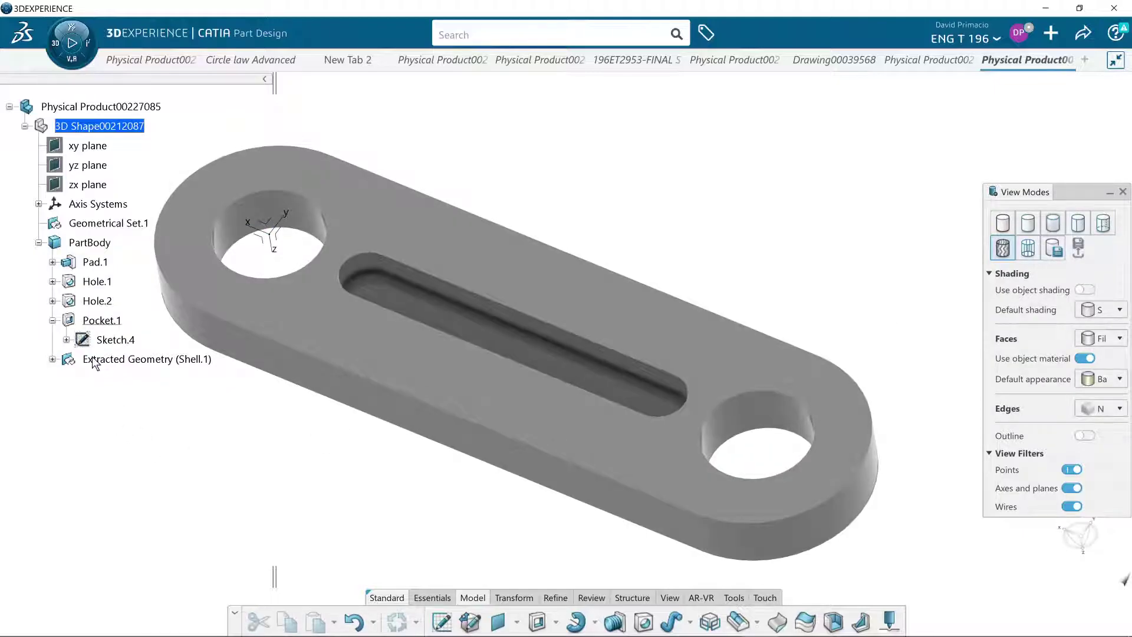
left_click(156, 359)
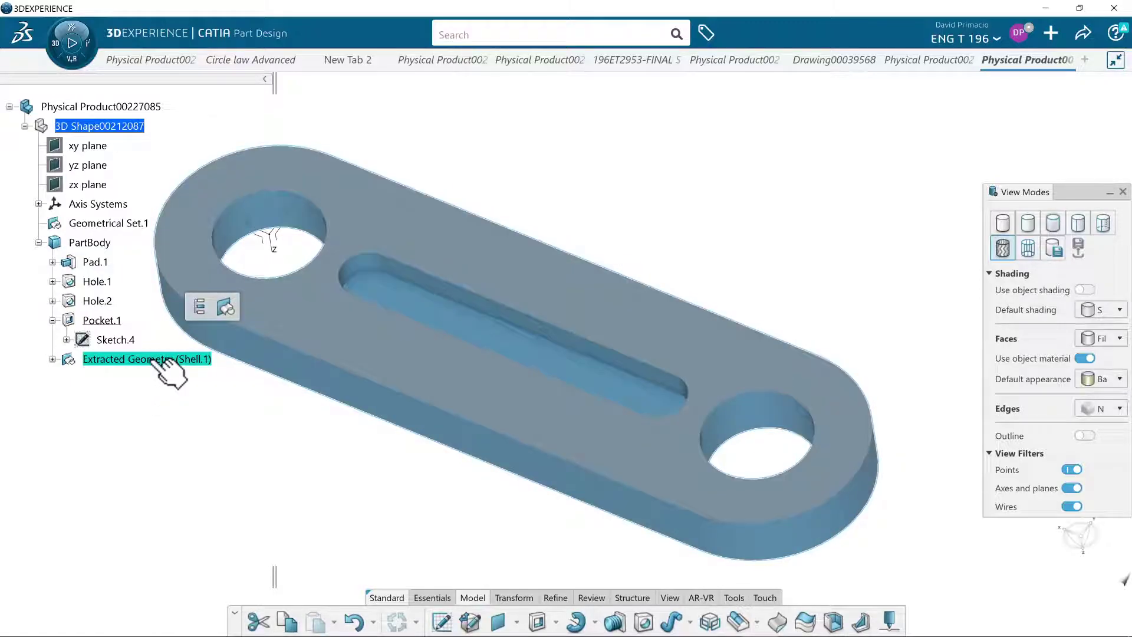
key("Delete")
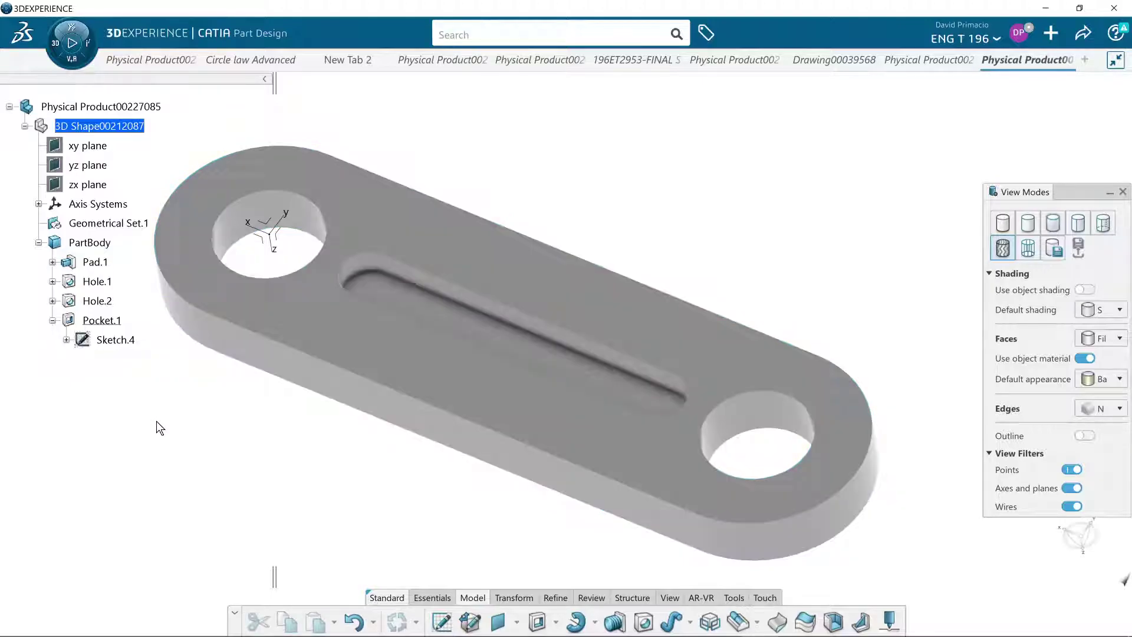
middle_click_drag(255, 457, 324, 432)
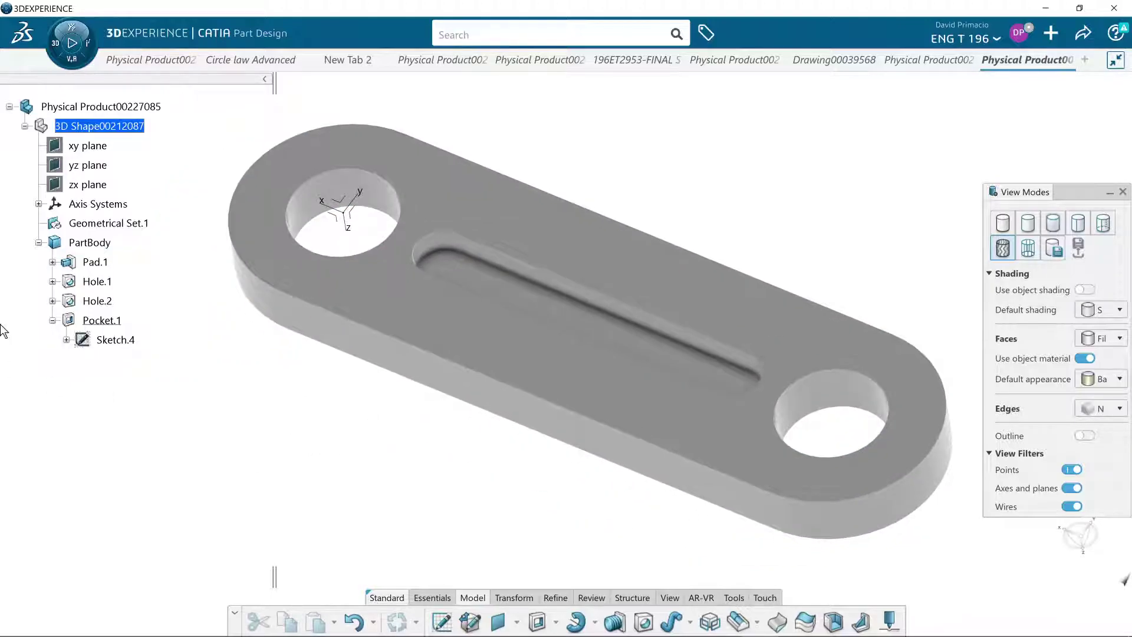
left_click(53, 321)
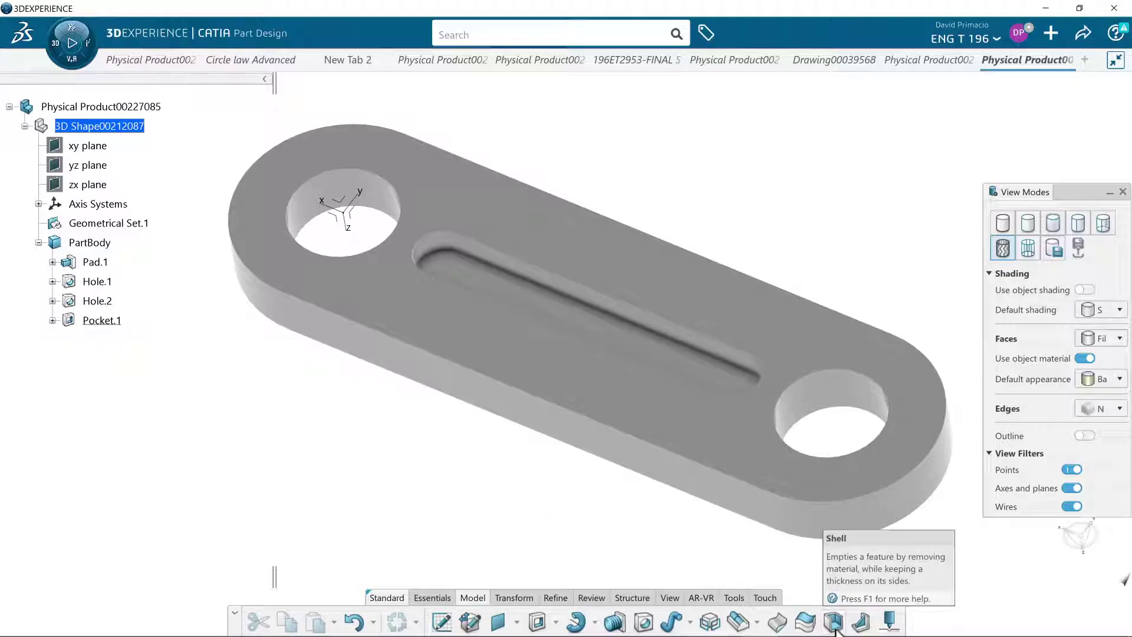
Try to shell the link plate again to 0.125 in inside thickness, removing the face around the slot, and accept deactivation with extracted surfaces.
left_click(833, 621)
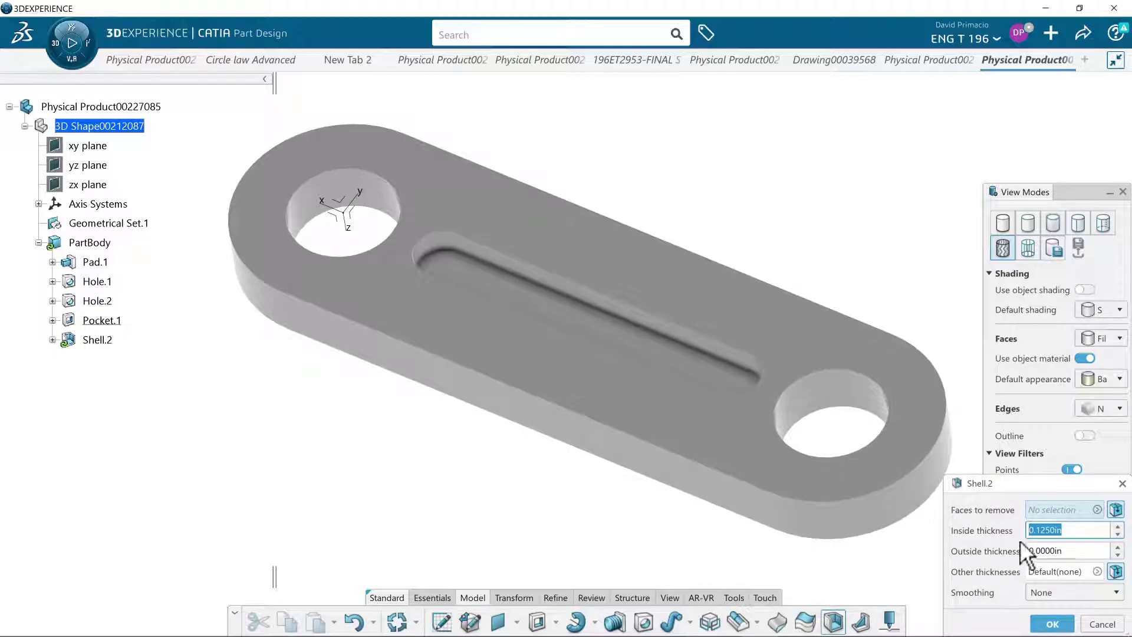
left_click(725, 434)
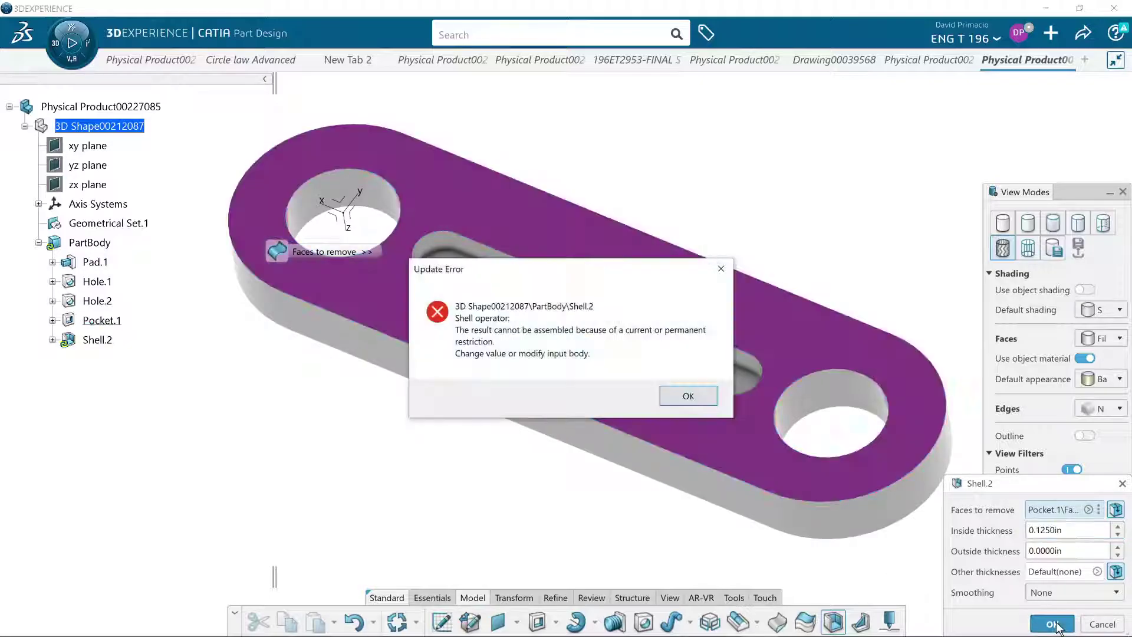
left_click(686, 400)
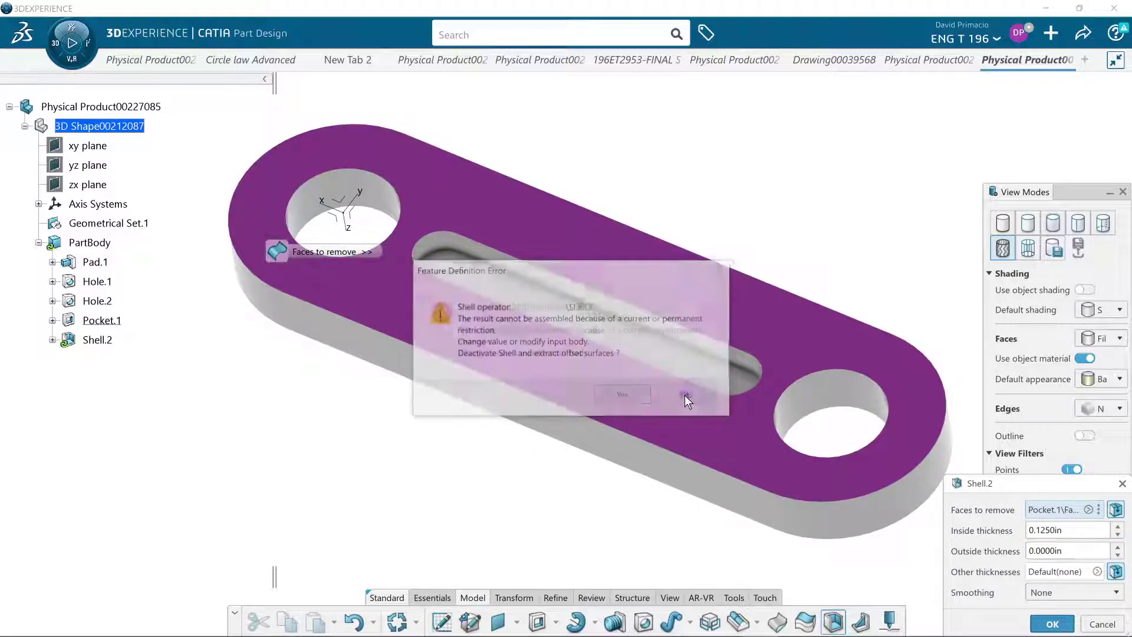
left_click(623, 395)
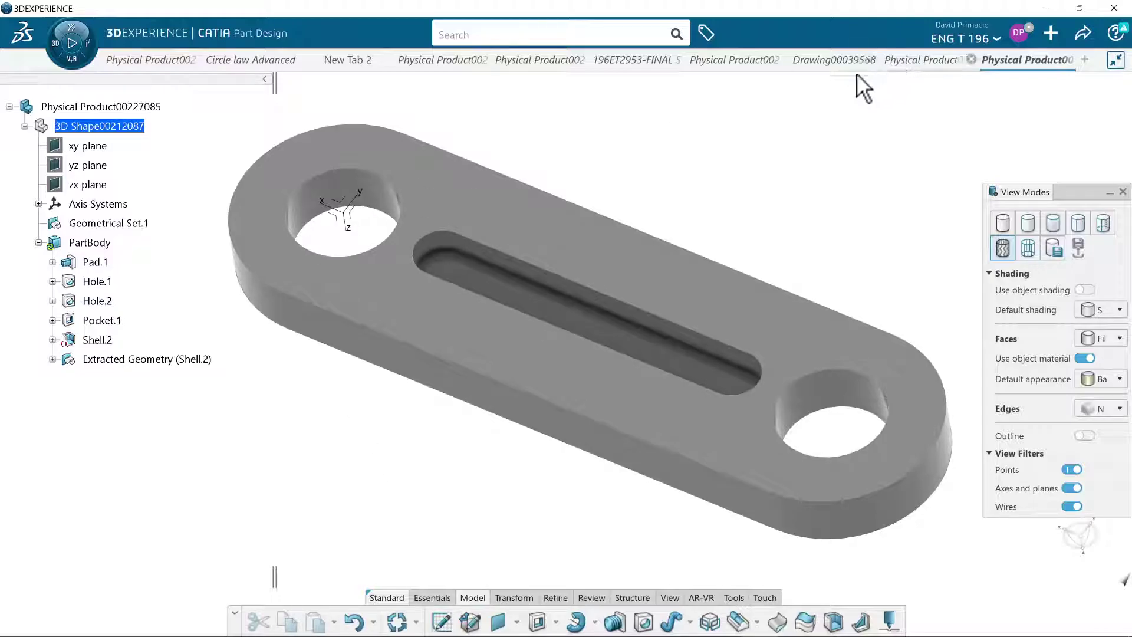
Switch to the open grooved block part and delete the hole in its long side face.
key("ctrl+Tab")
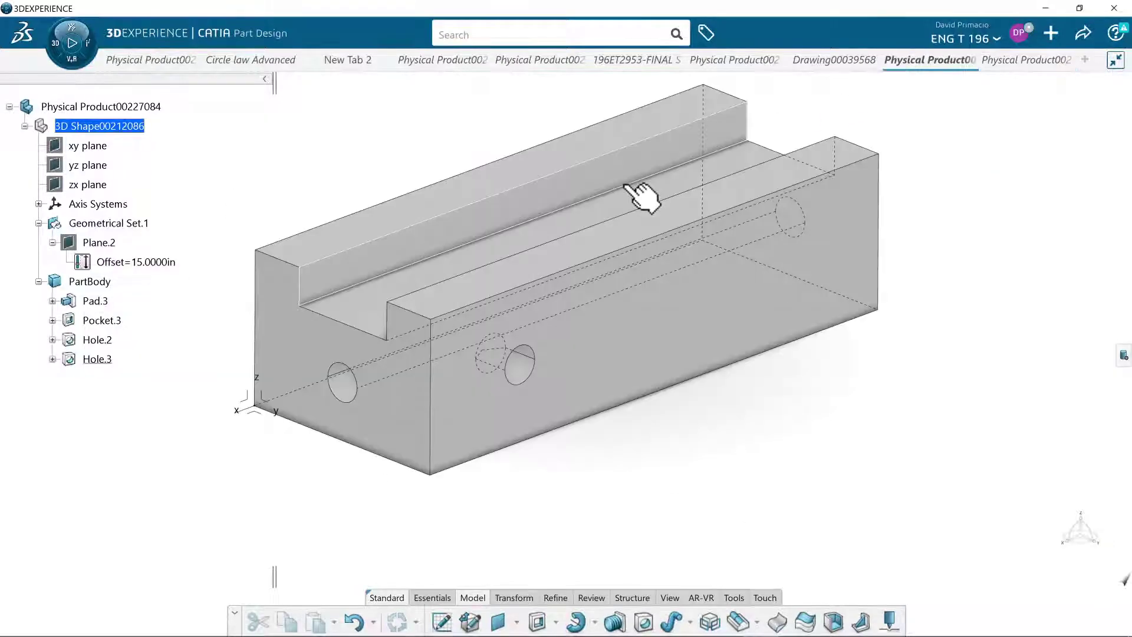
left_click(97, 359)
key("Delete")
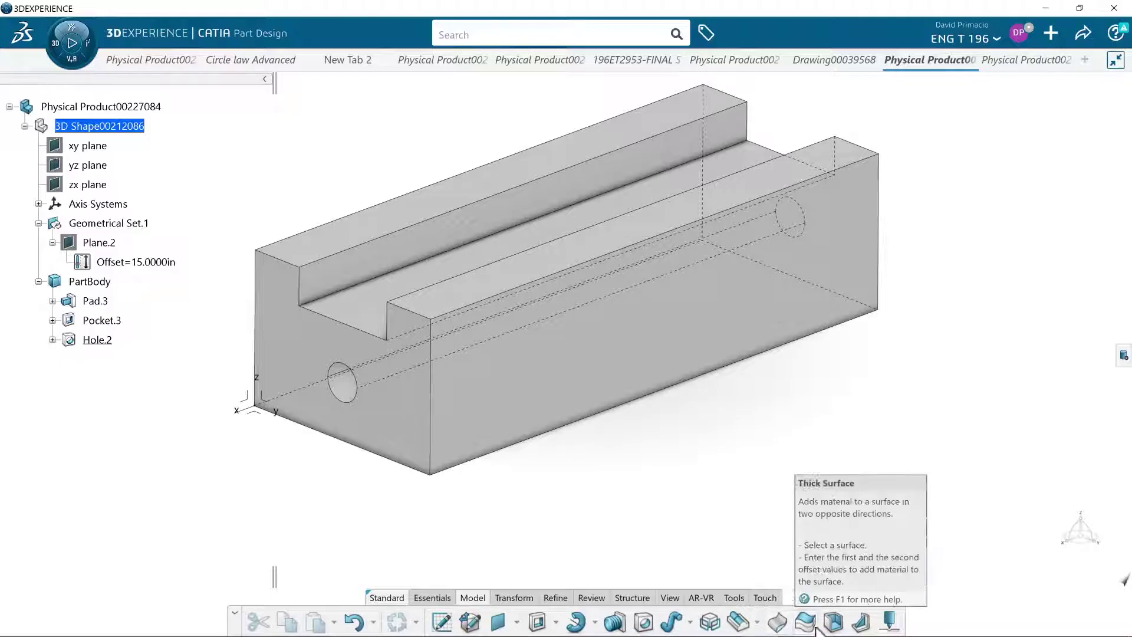
Shell the grooved block to 0.125 in inside thickness, removing the end face with the through hole.
left_click(357, 413)
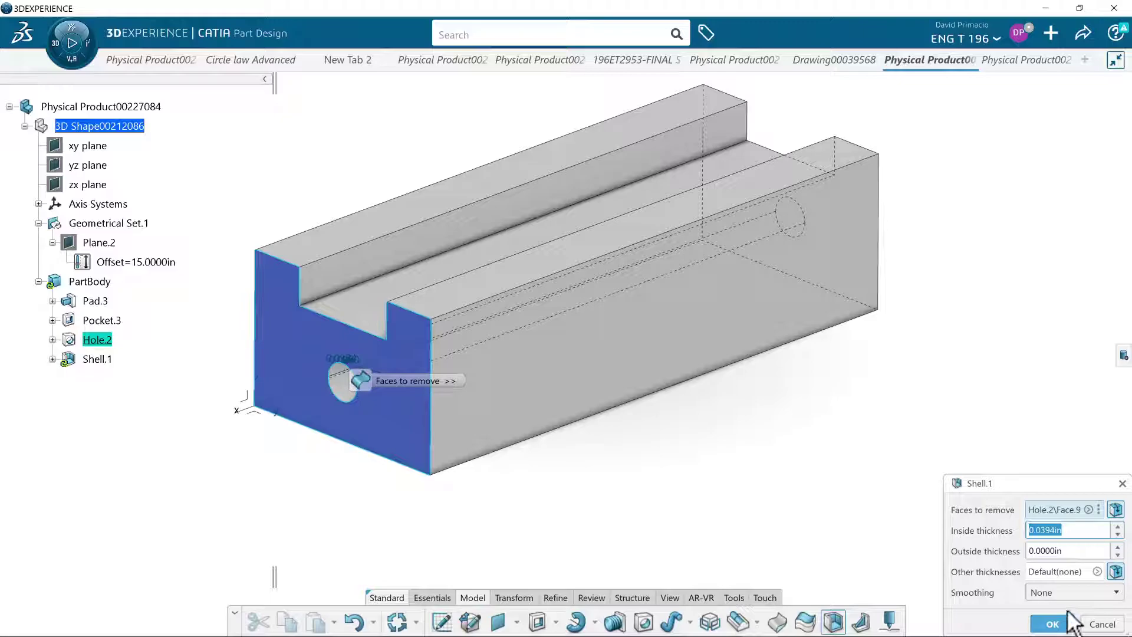
type(".25")
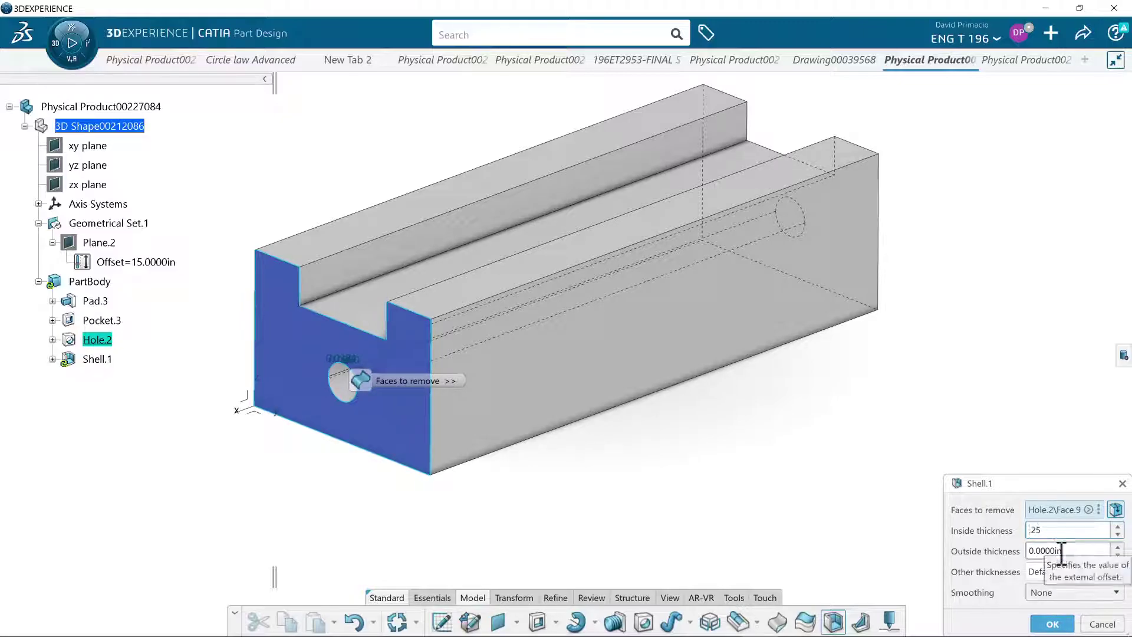
type("1")
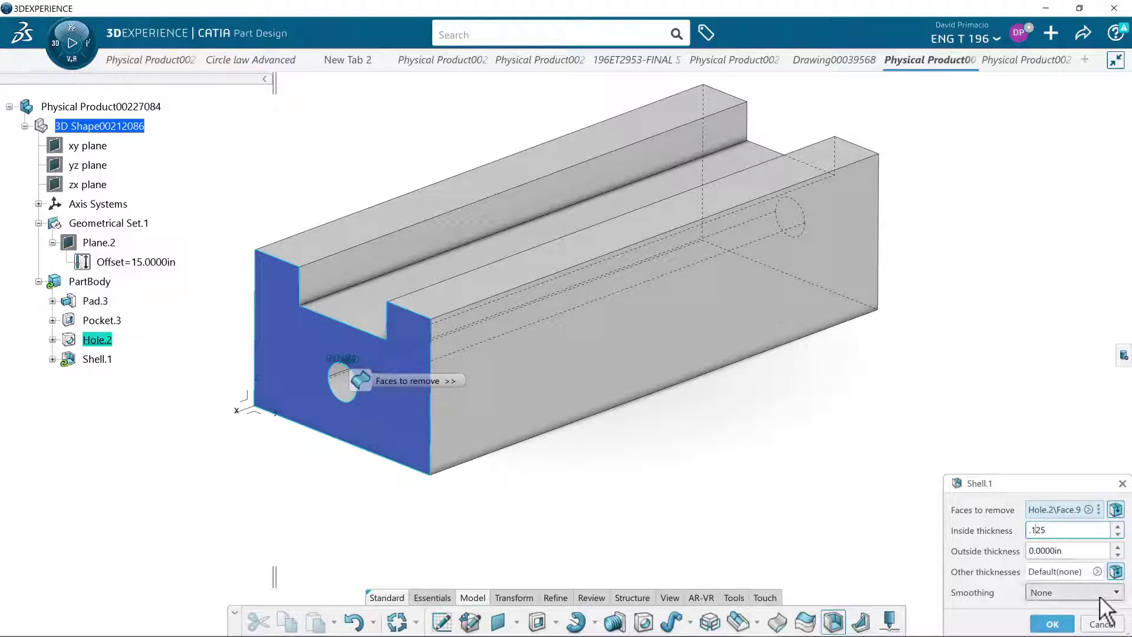
left_click(1052, 624)
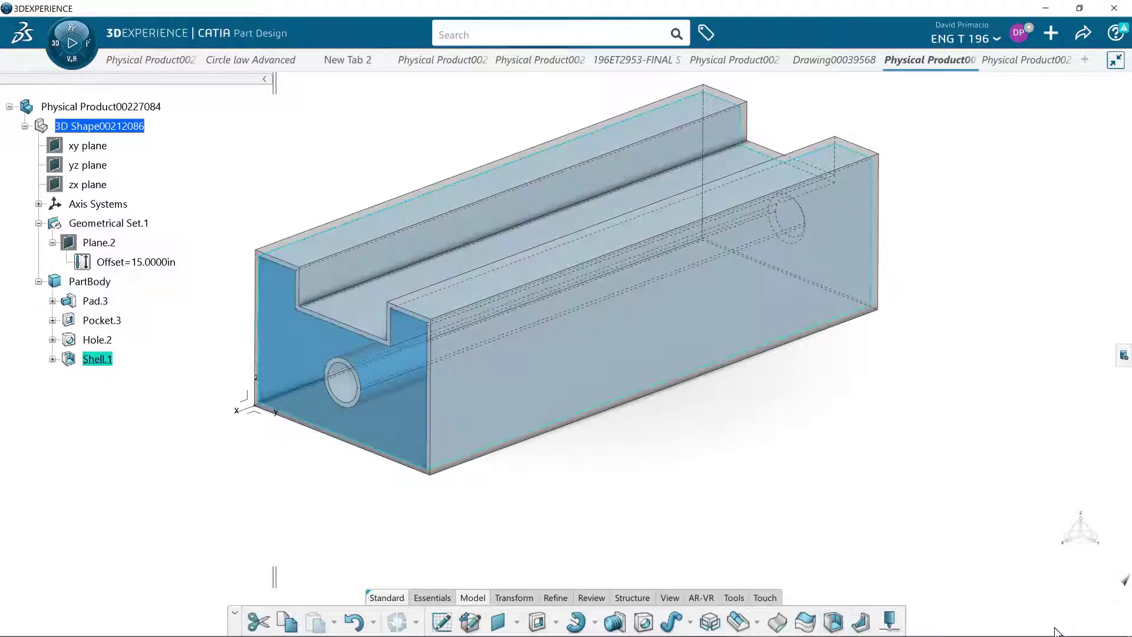
left_click(604, 529)
Examine the shelled block's wall thickness and the tube left around the hole from several angles.
middle_click_drag(271, 524, 402, 511)
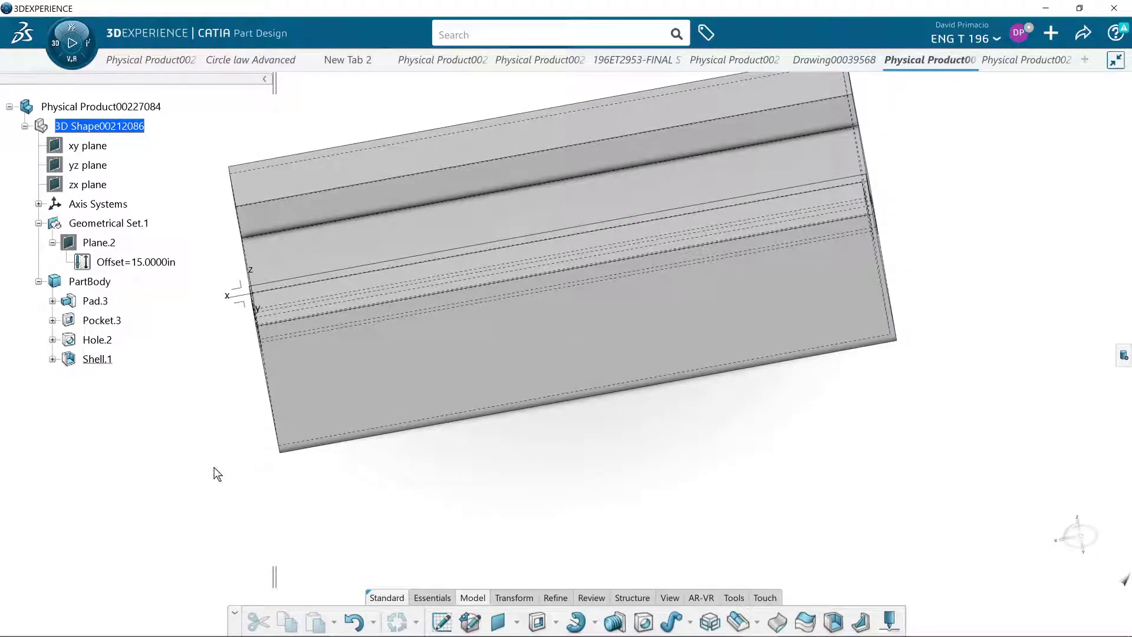
middle_click_drag(235, 485, 290, 412)
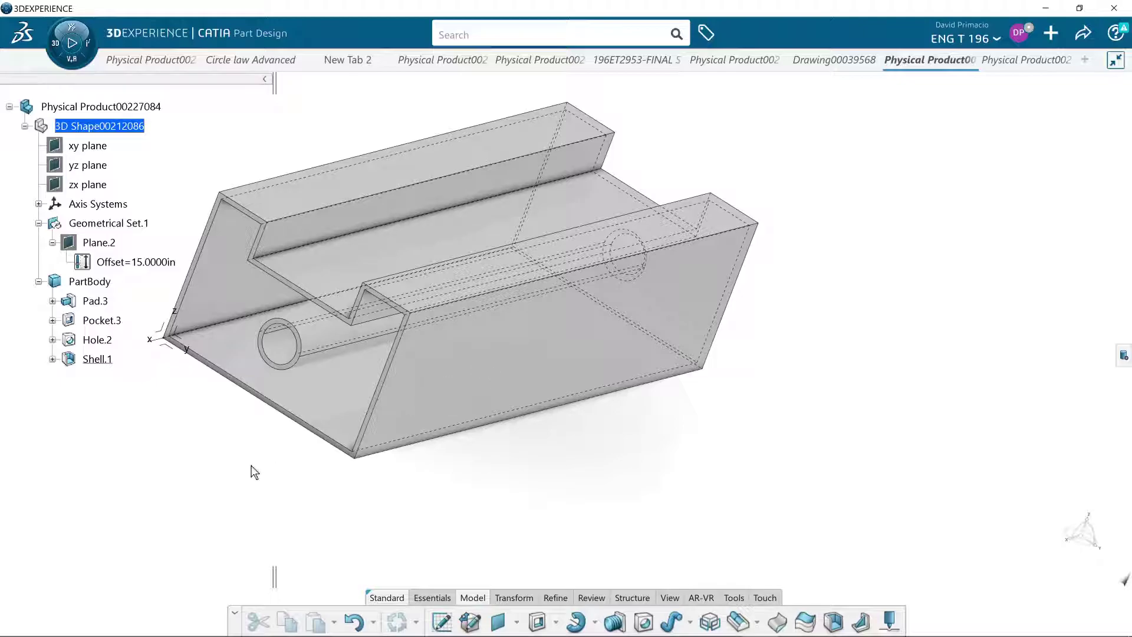
middle_click_drag(255, 473, 232, 475)
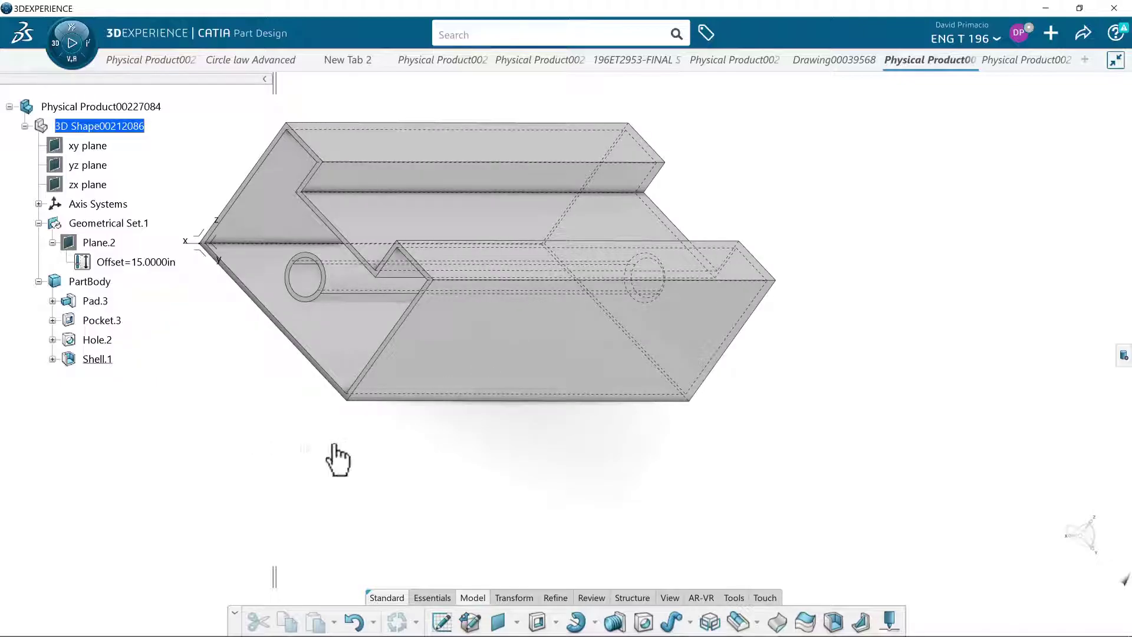
middle_click_drag(398, 459, 478, 439)
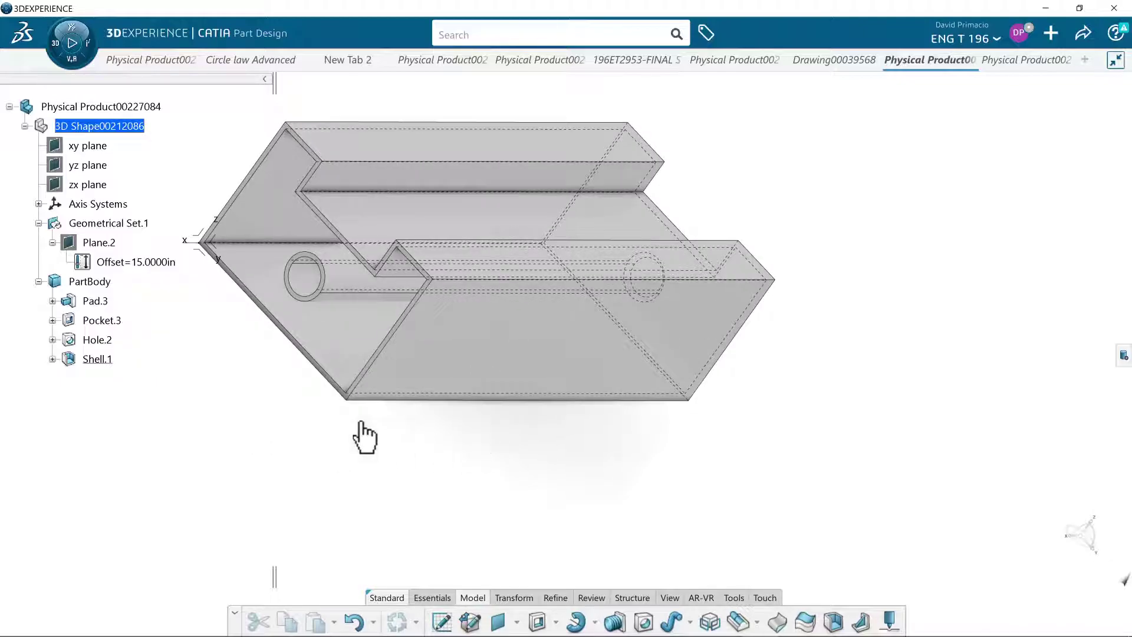
middle_click_drag(365, 438, 239, 346)
middle_click_drag(202, 404, 161, 430)
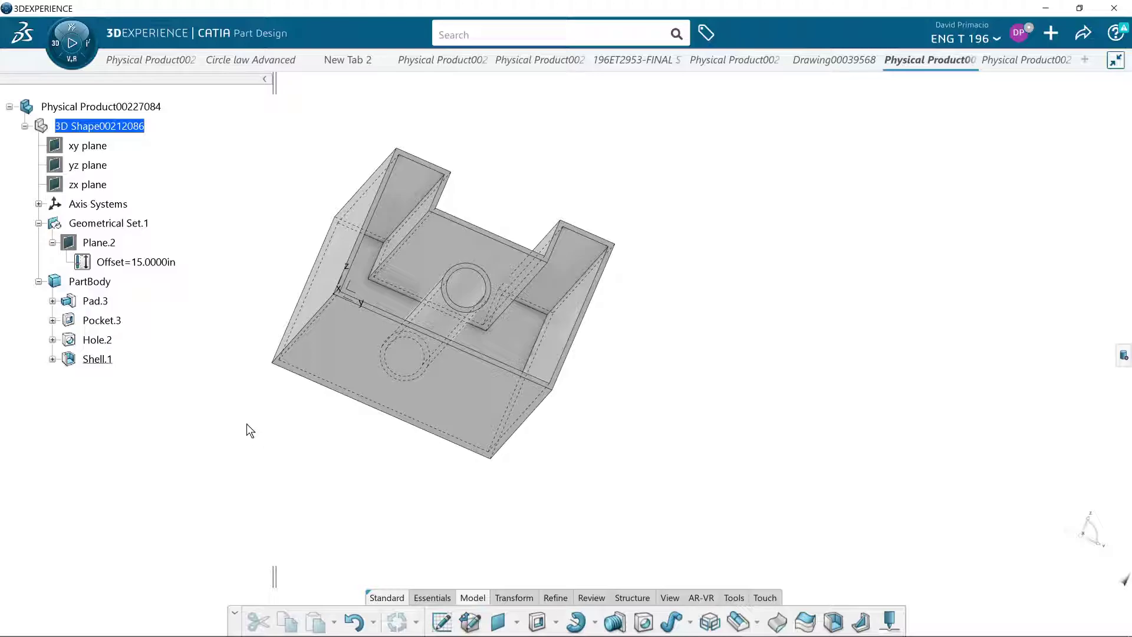
middle_click_drag(246, 423, 486, 348)
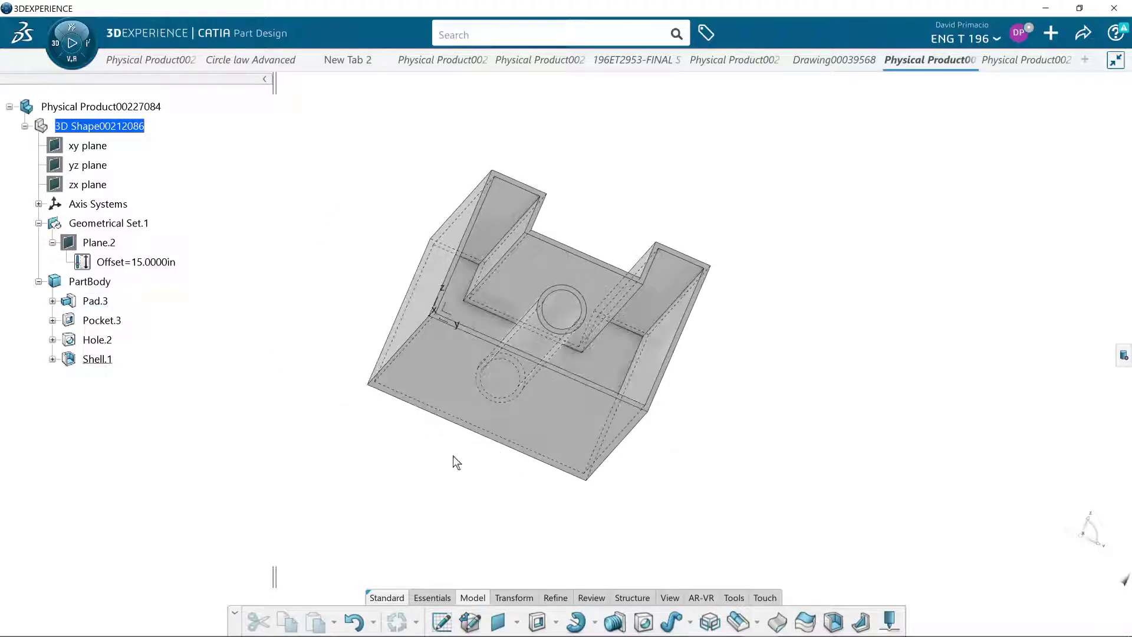
middle_click_drag(453, 455, 571, 514)
middle_click_drag(612, 477, 636, 418)
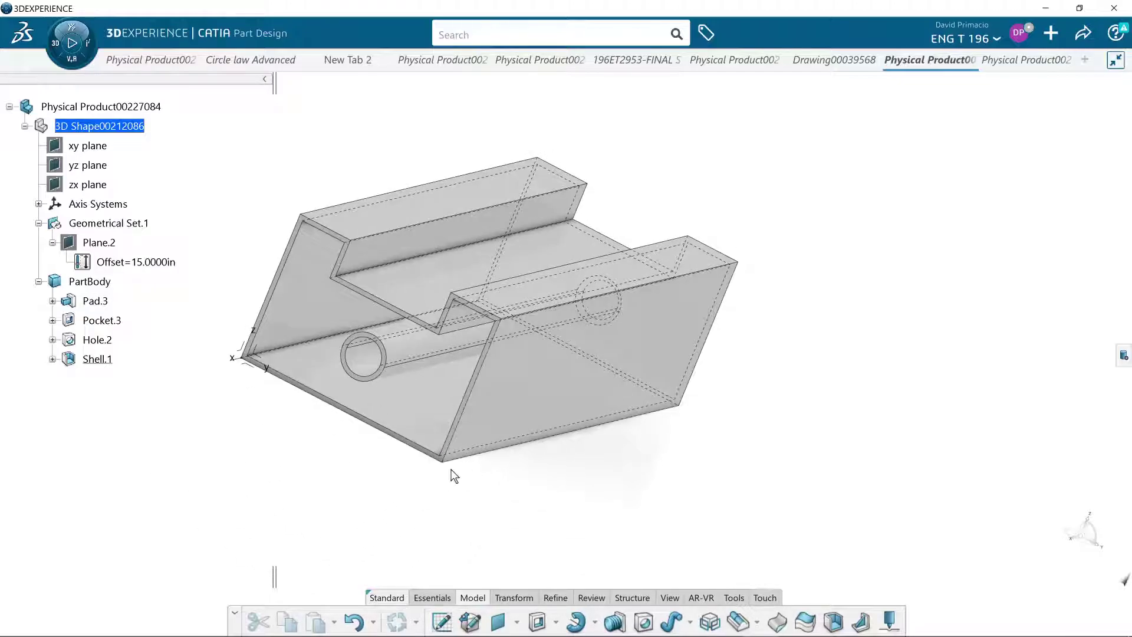
middle_click_drag(452, 543, 465, 524)
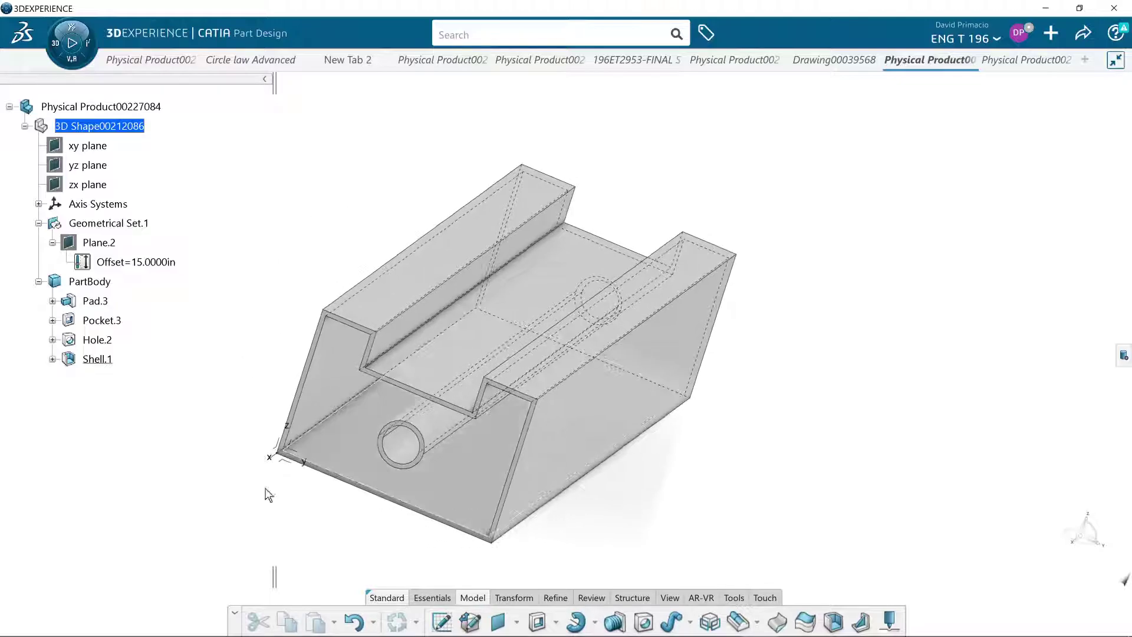
Edit the block's shell so that the end face is no longer removed, leaving no faces to remove.
double_click(94, 359)
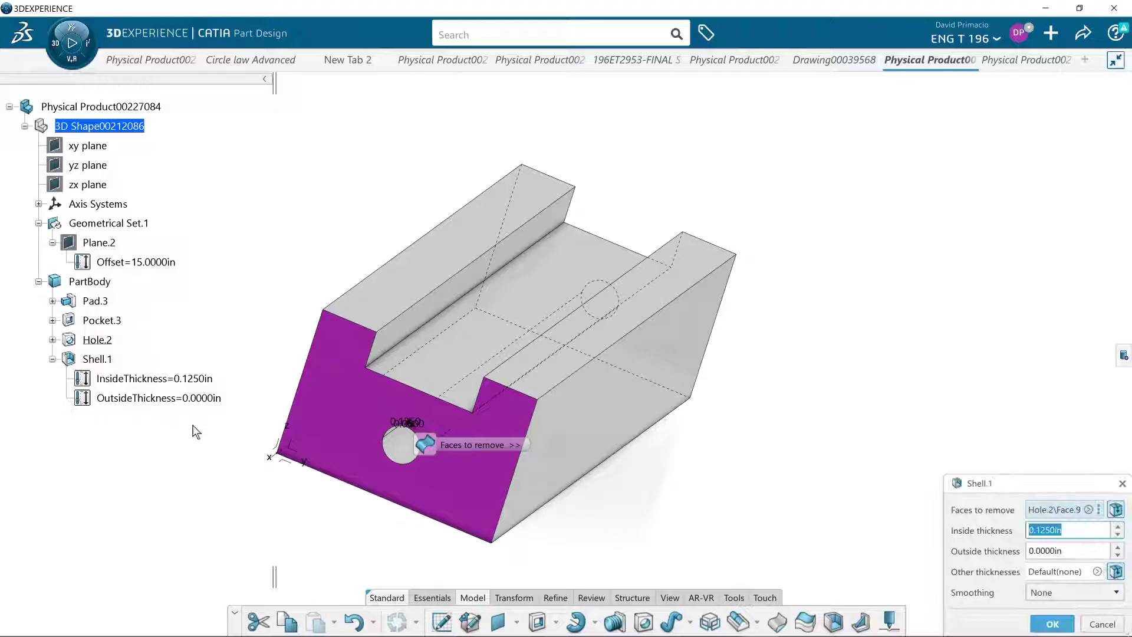
left_click(427, 510)
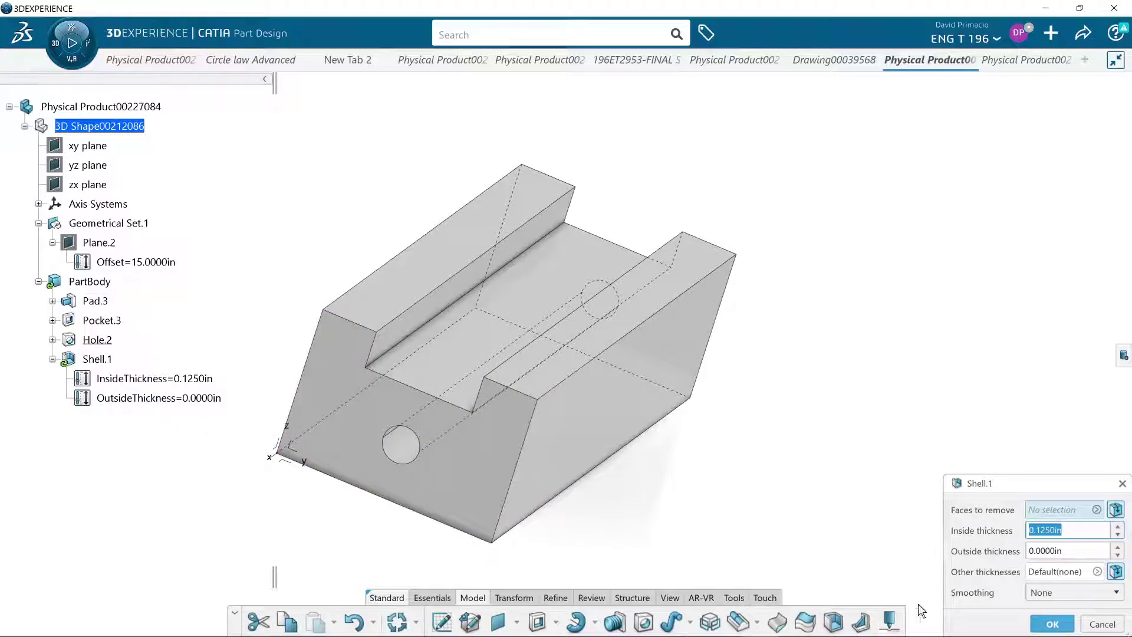
left_click(1050, 625)
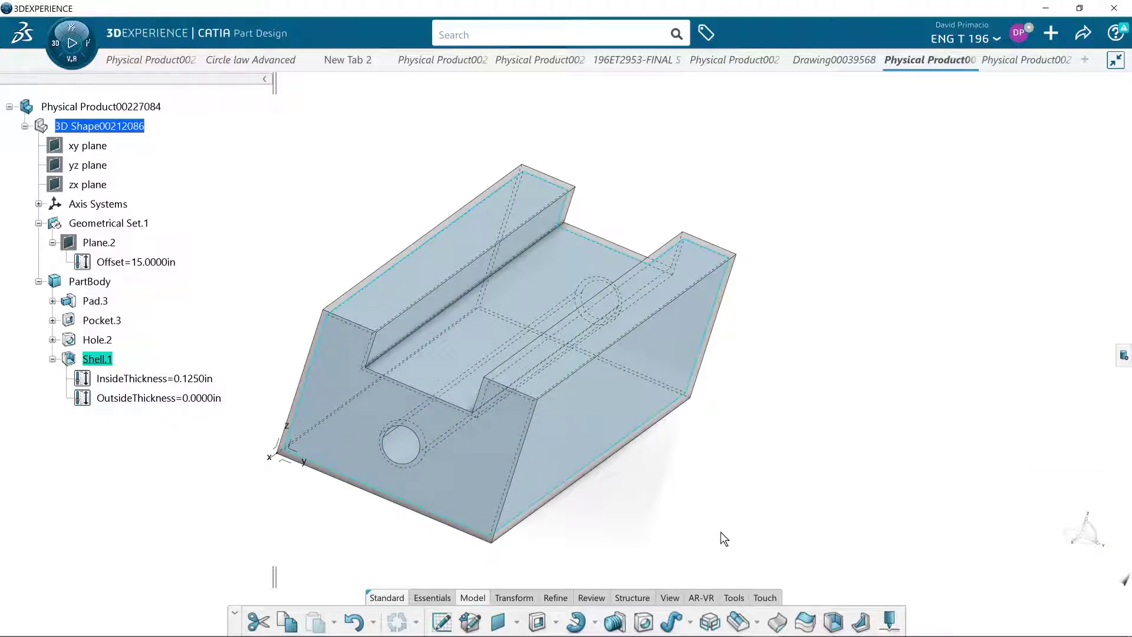
Edit the block's shell to remove the long outer side face, and inspect the opened interior.
middle_click_drag(721, 531, 523, 501)
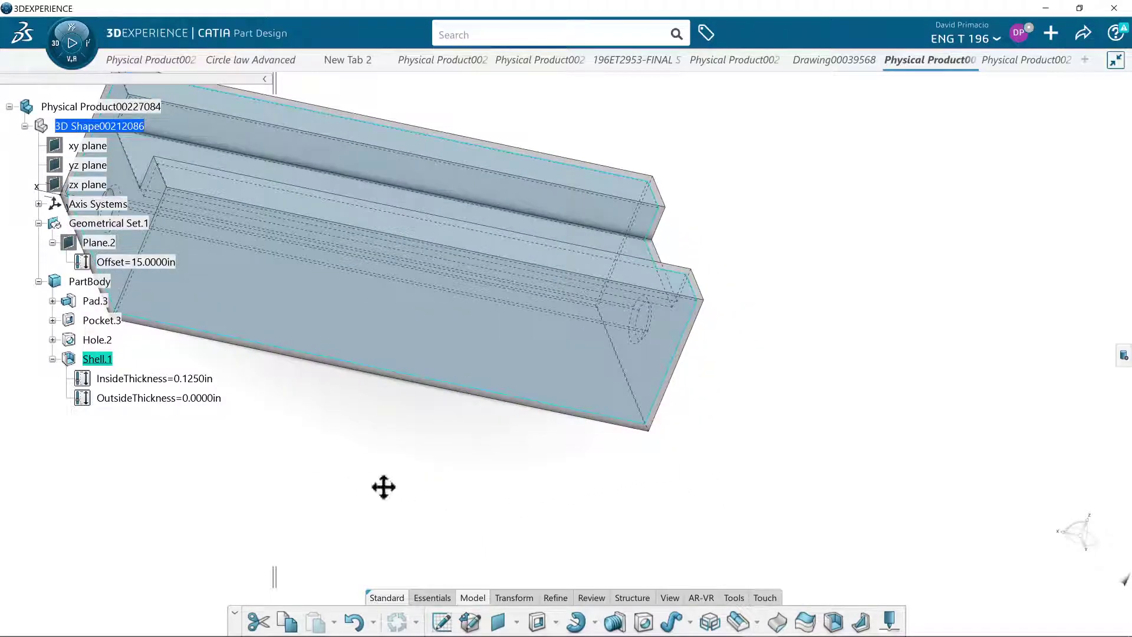
middle_click_drag(383, 487, 654, 440)
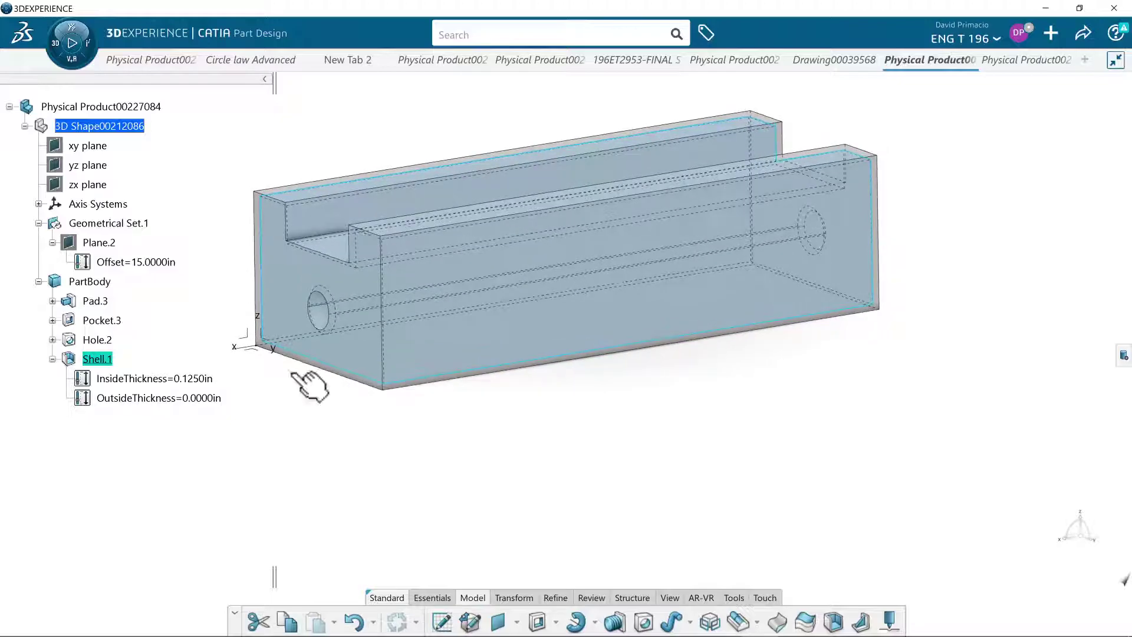
double_click(98, 360)
left_click(537, 326)
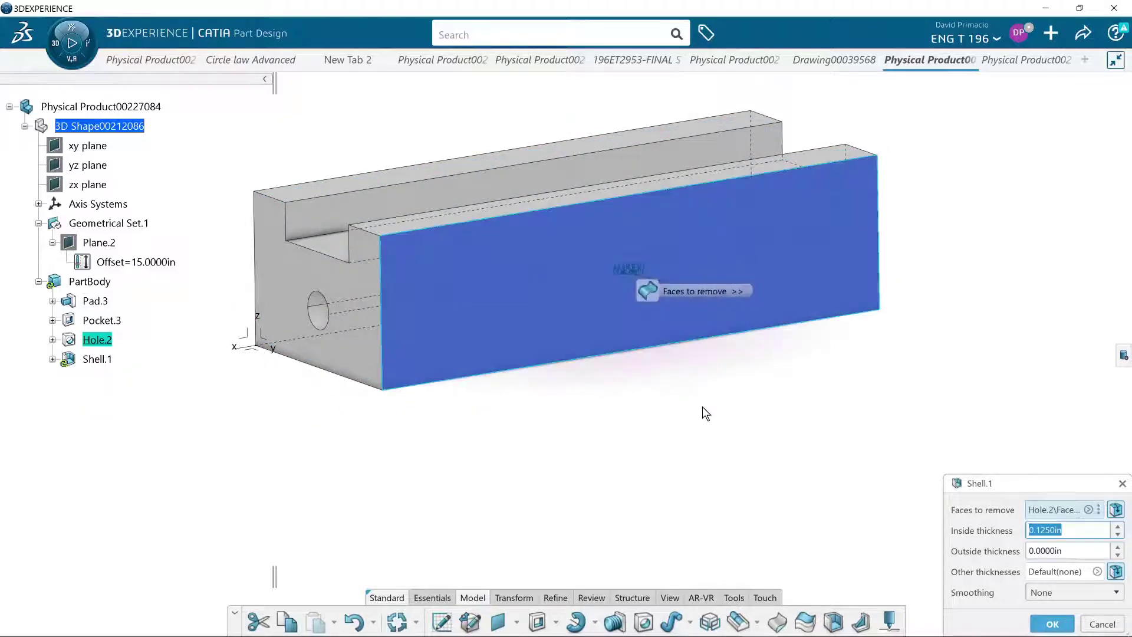
left_click(1052, 617)
middle_click_drag(775, 511, 231, 369)
middle_click_drag(303, 358, 324, 456)
middle_click_drag(819, 399, 807, 470)
middle_click_drag(373, 526, 656, 482)
middle_click_drag(814, 443, 782, 484)
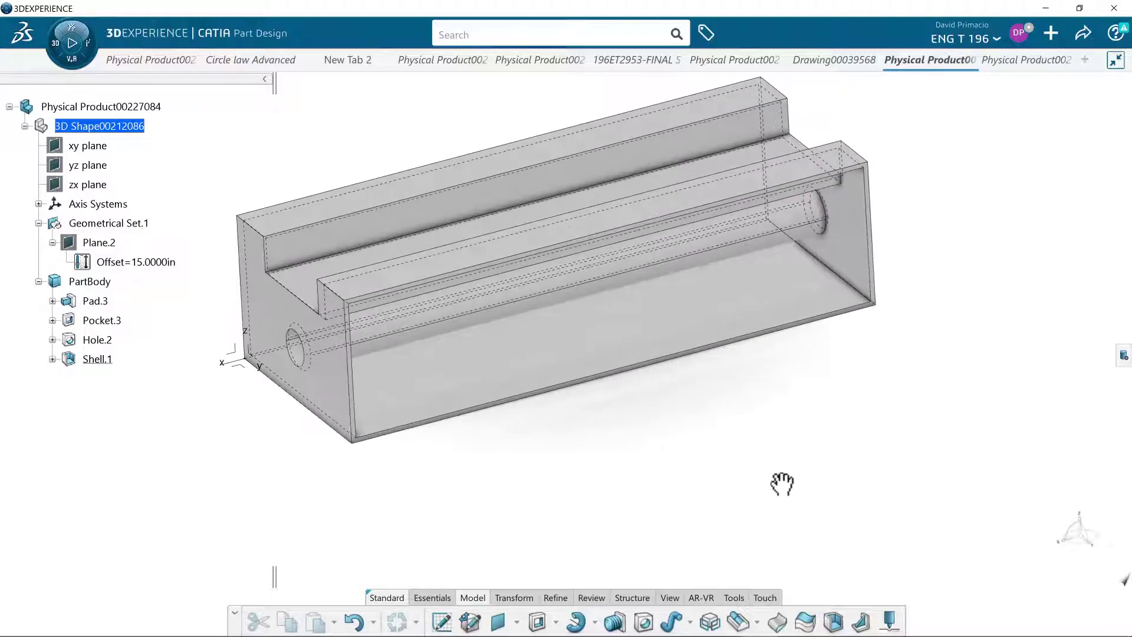